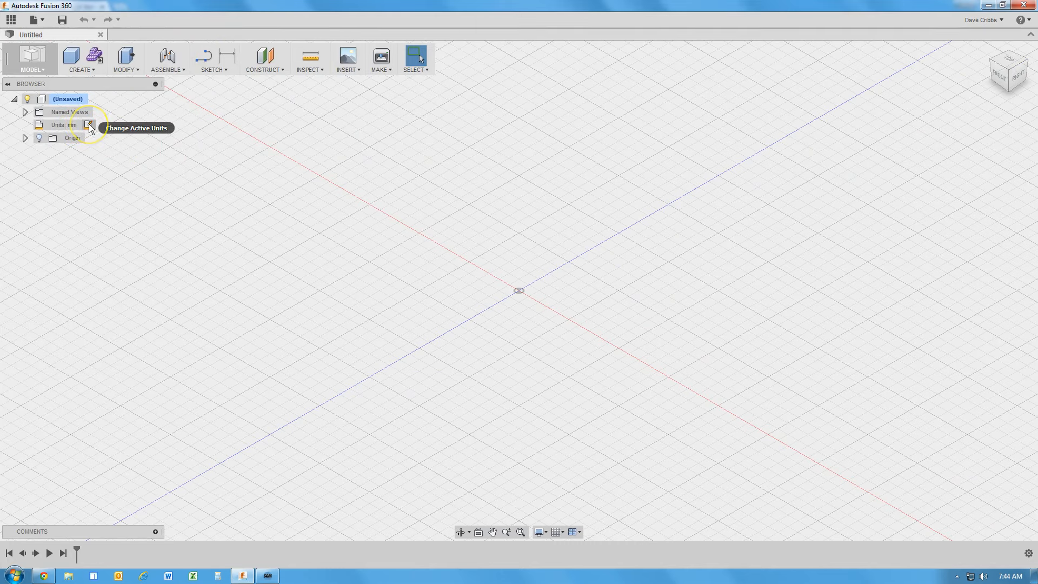
Change the document's active units from millimetres to inches
left_click(88, 125)
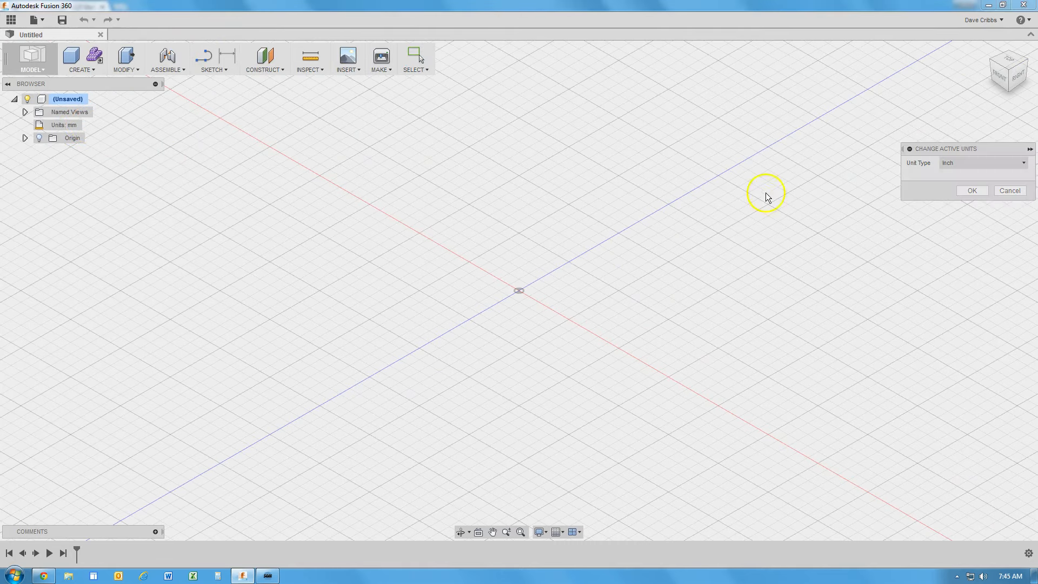
left_click(971, 190)
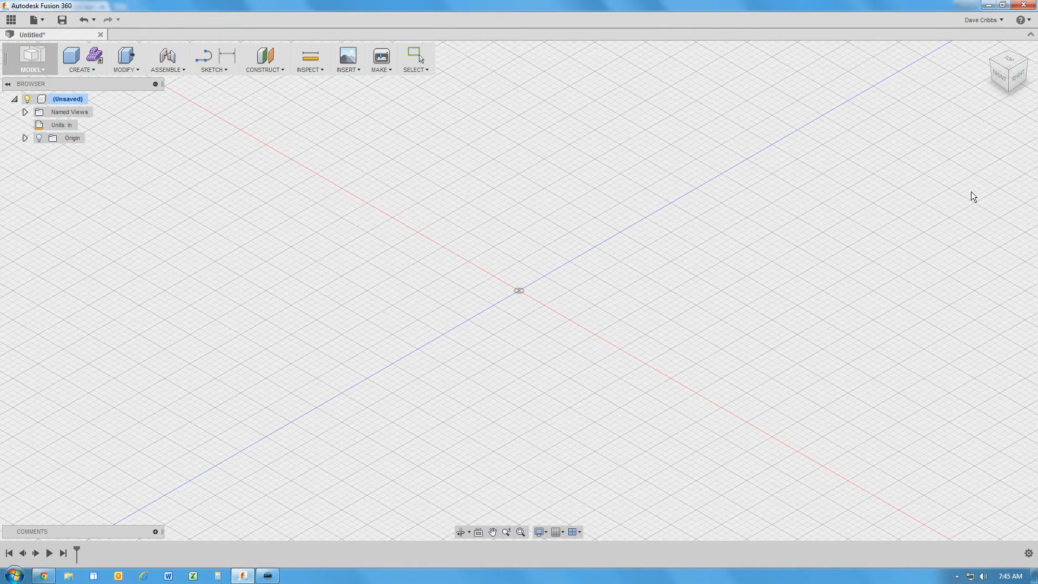
Sketch a two-point rectangle on the horizontal origin plane, about 1.9 in wide and 1.3 in high, with its lower-right corner at the origin
left_click(225, 73)
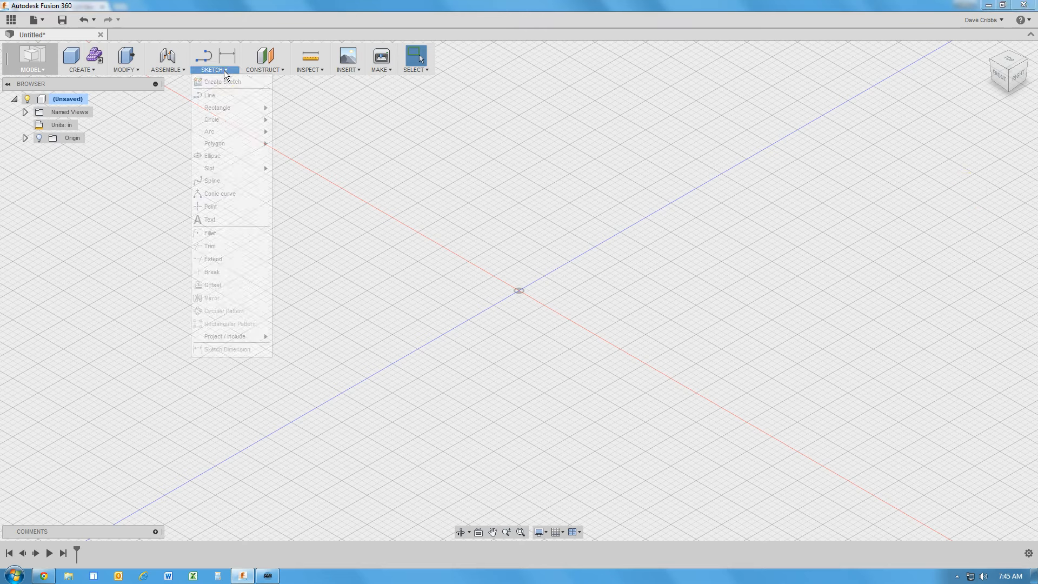
mouse_move(239, 107)
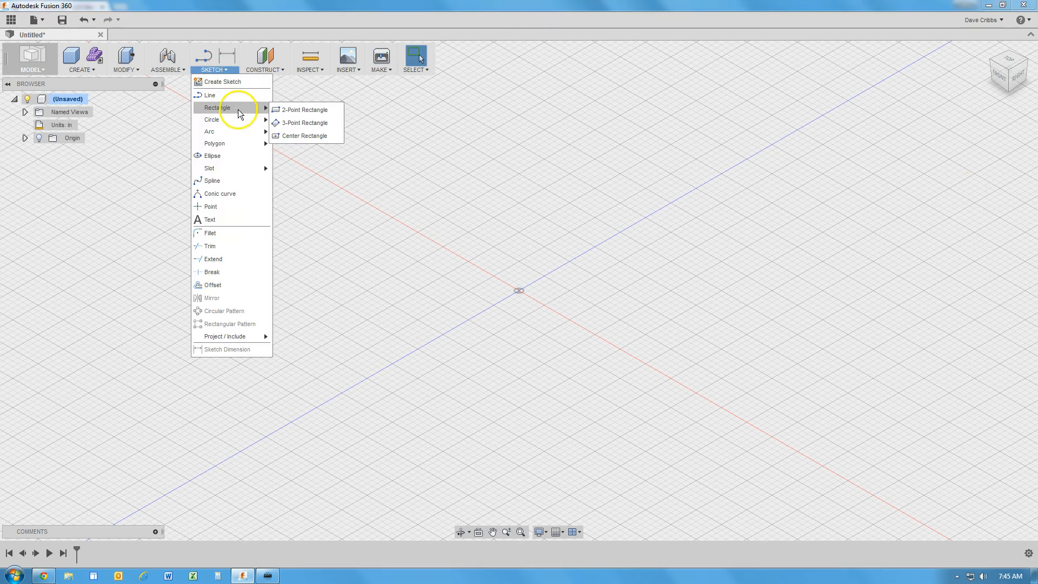
left_click(292, 109)
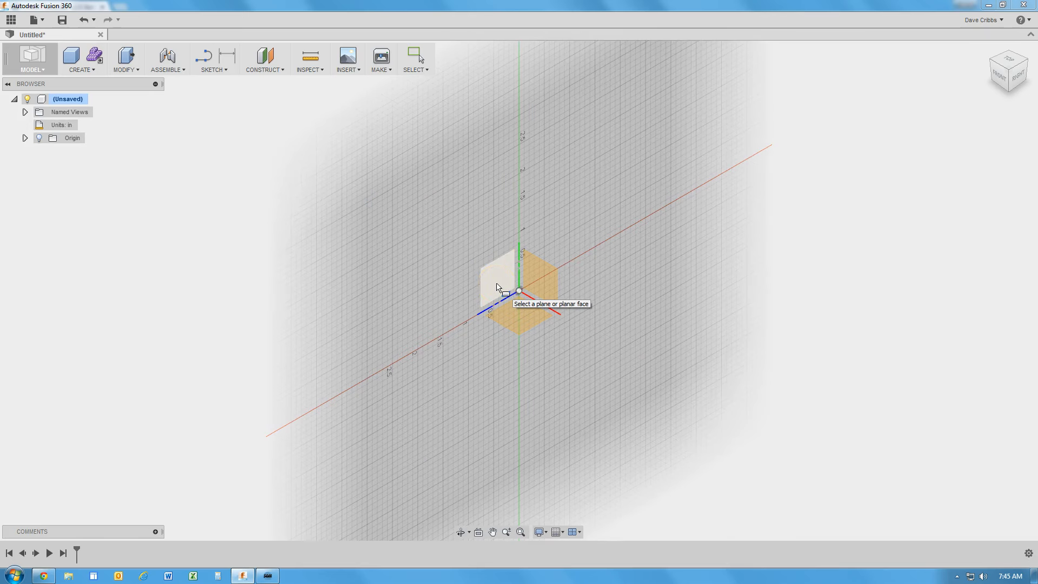
left_click(539, 284)
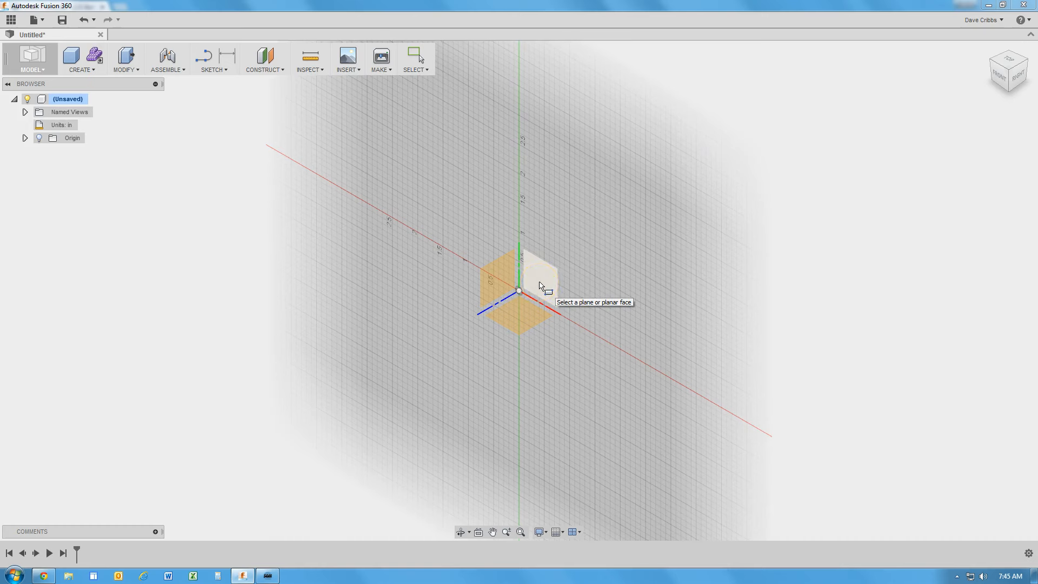
left_click(520, 323)
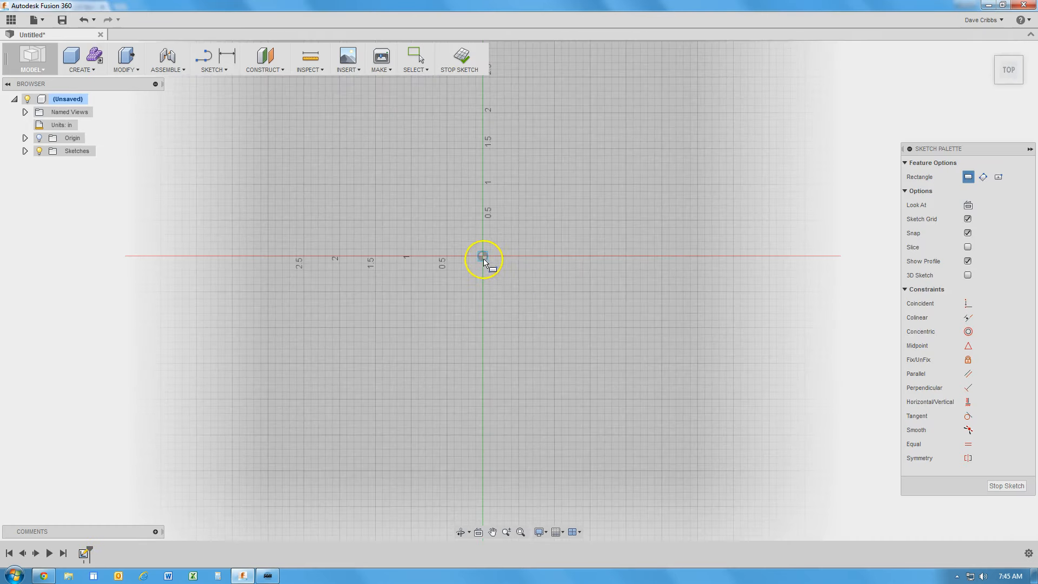
left_click_drag(482, 256, 348, 162)
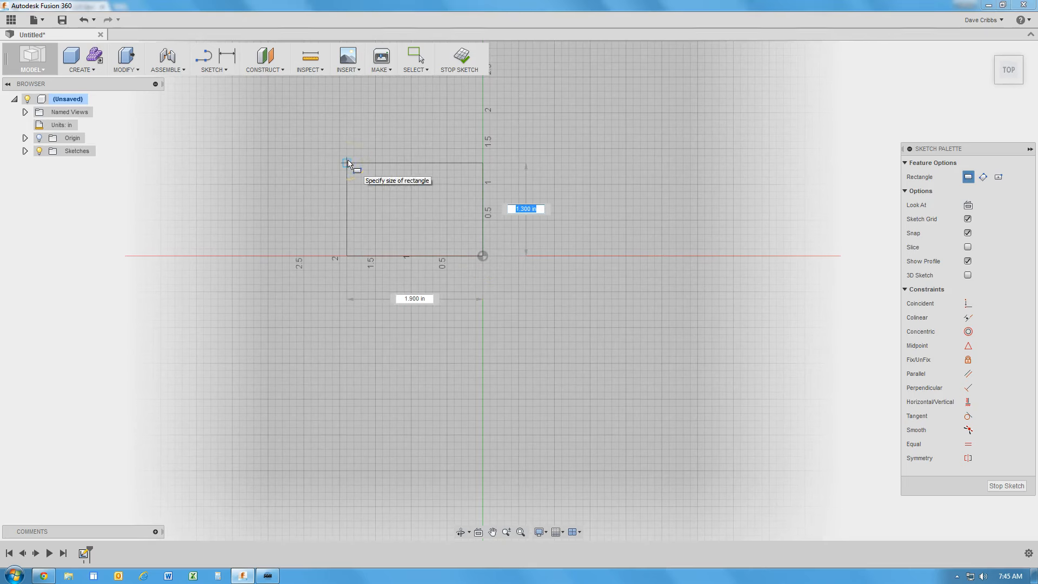
left_click(348, 162)
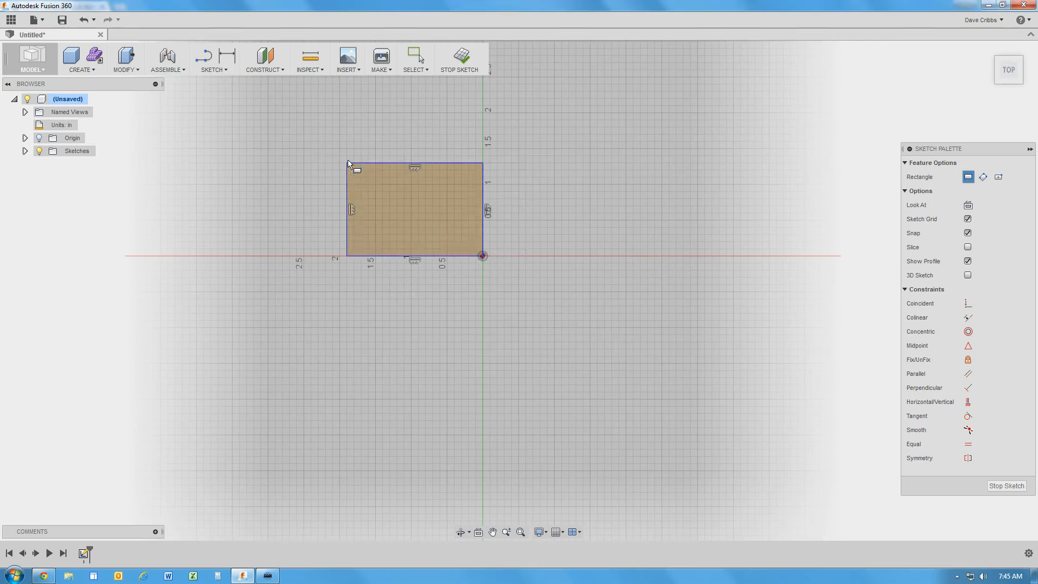
right_click(310, 141)
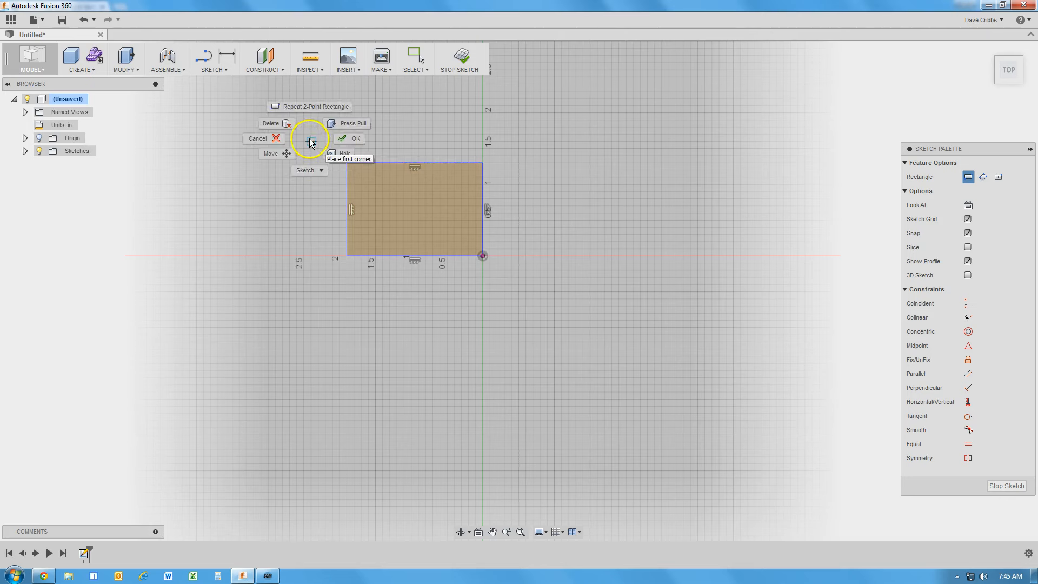
left_click(355, 142)
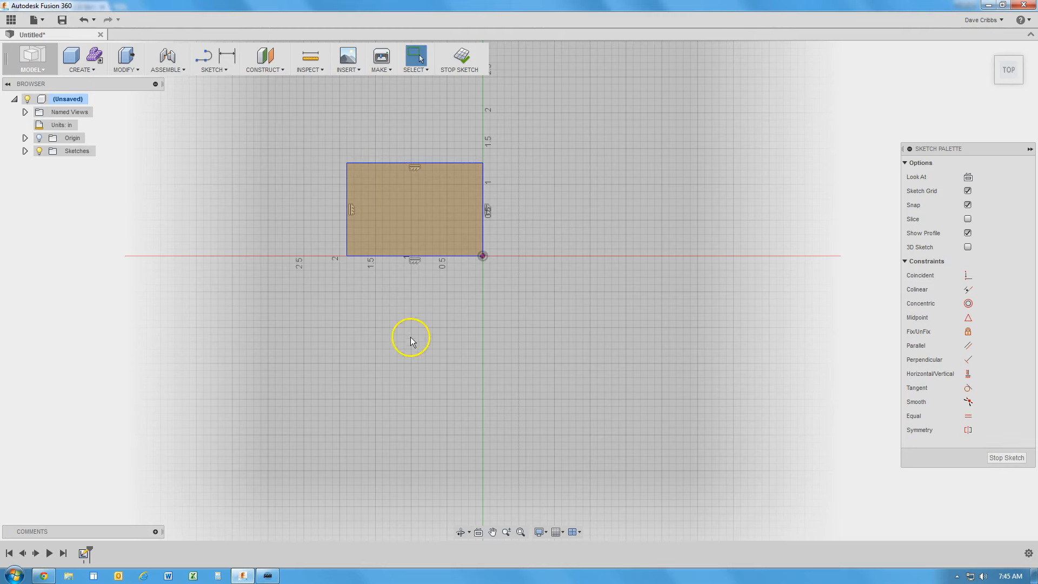
Dimension the rectangle's height and width to 1 in each and finish the sketch
left_click(212, 70)
mouse_move(256, 339)
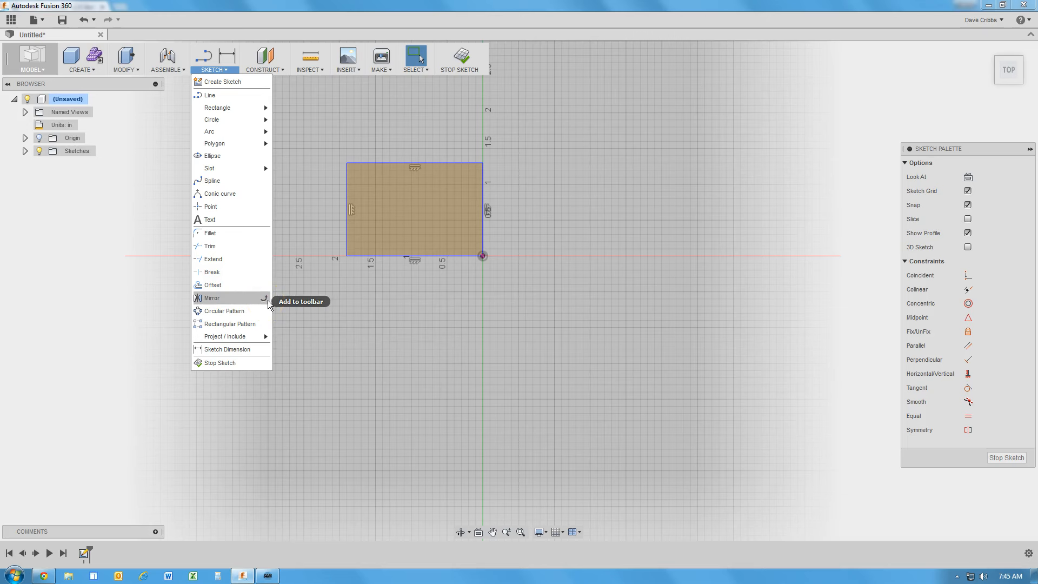
left_click(229, 58)
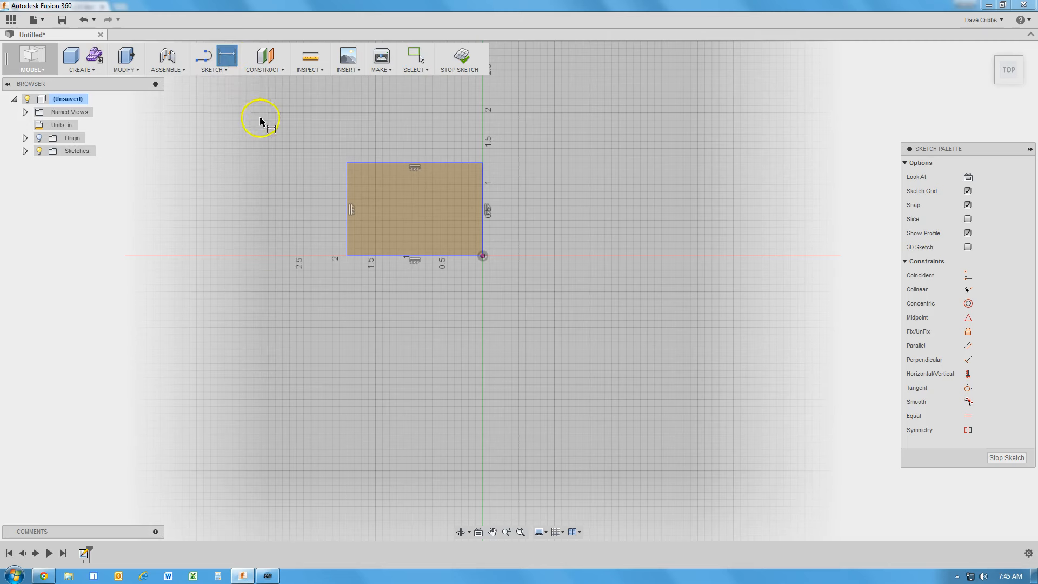
left_click(347, 185)
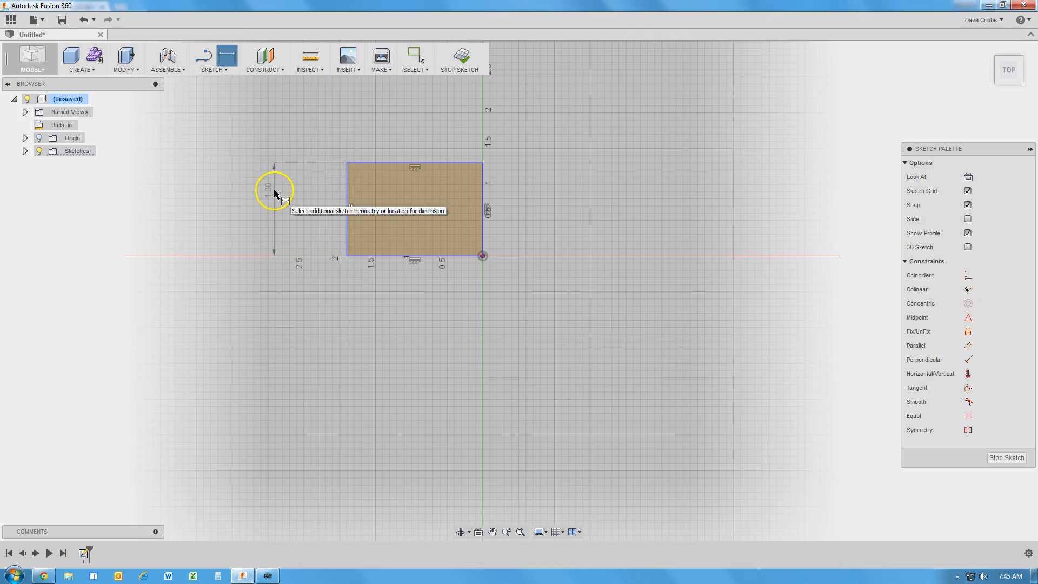
left_click(275, 192)
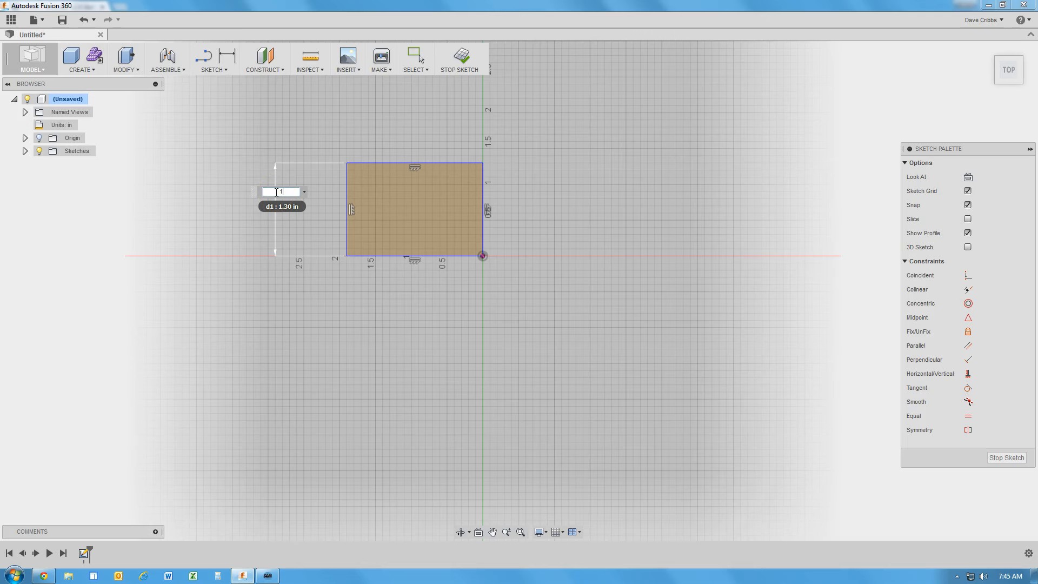
type("1")
key("Return")
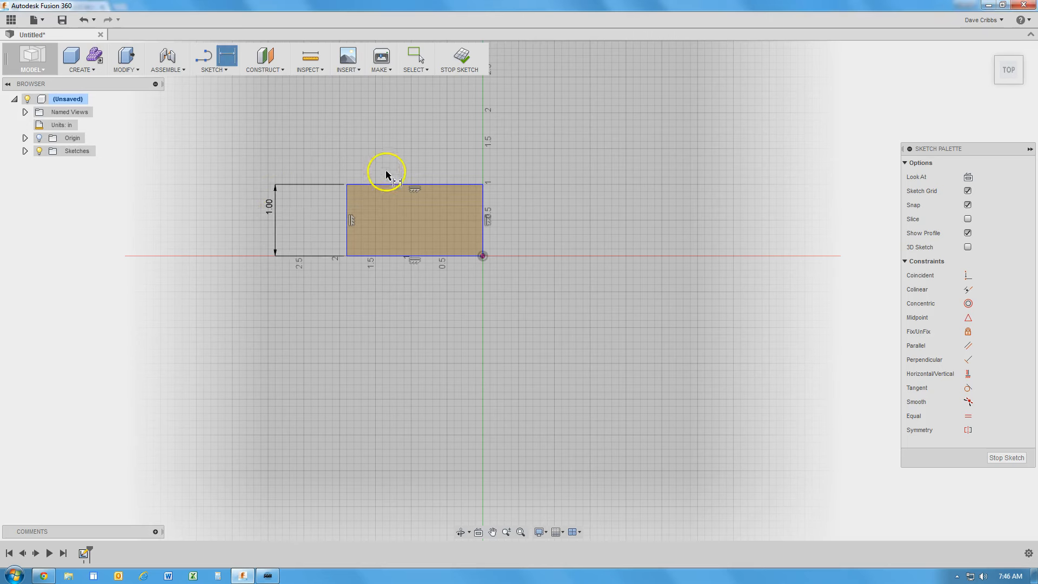
left_click(402, 131)
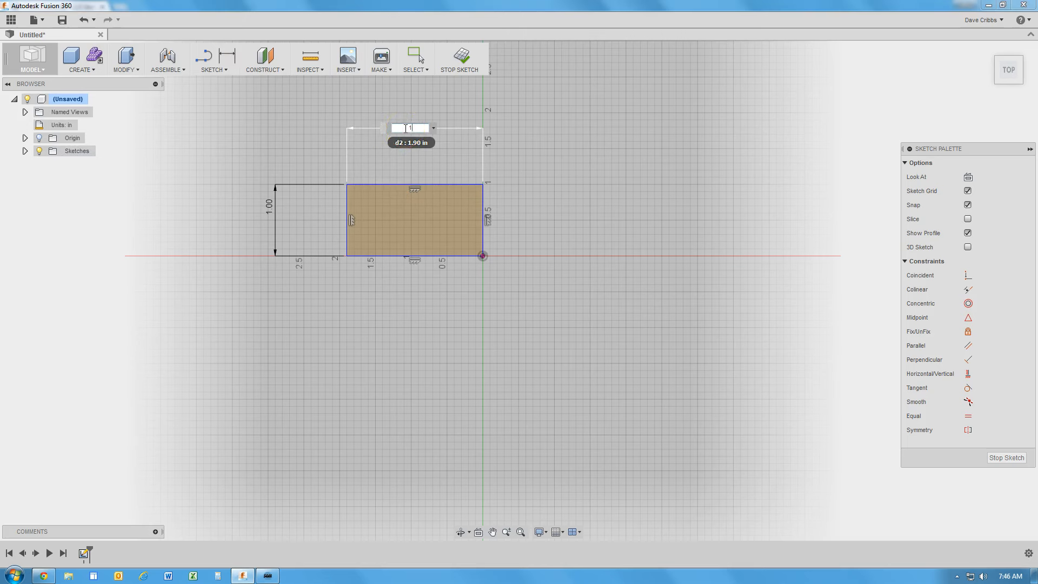
key("Return")
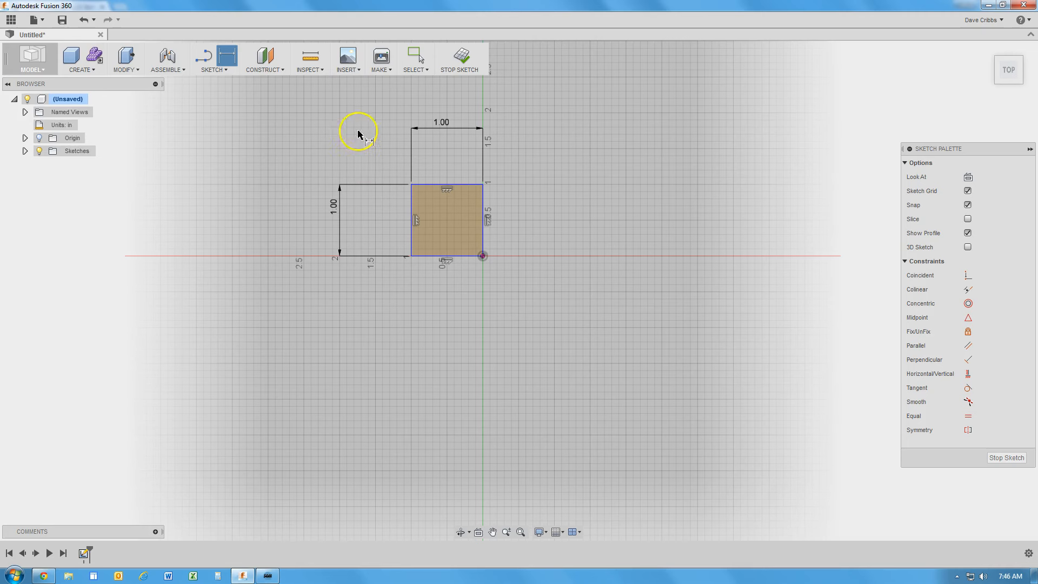
left_click(464, 64)
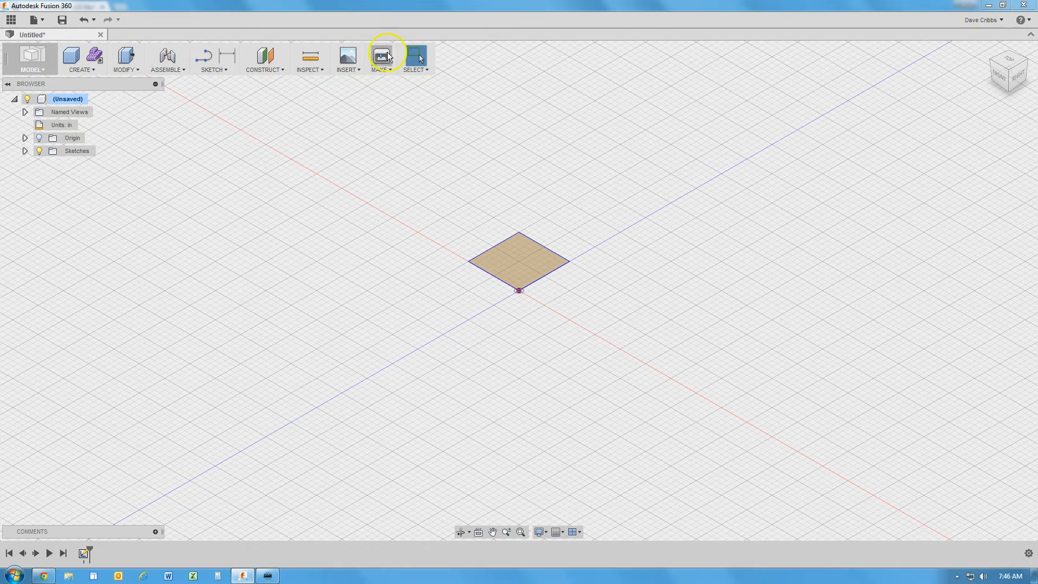
Extrude the square profile upward 1 in as a new body
left_click(520, 267)
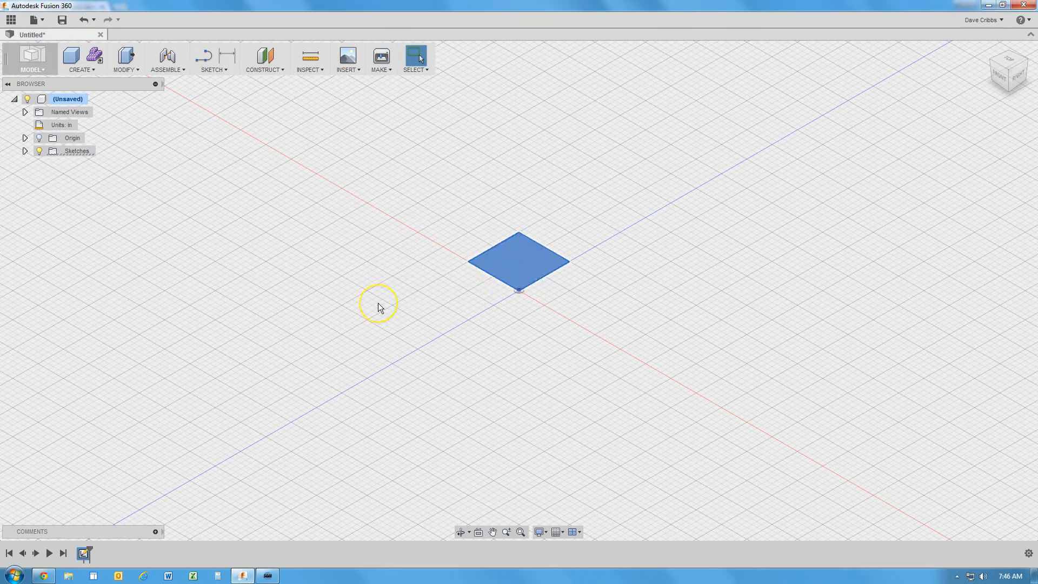
right_click(515, 259)
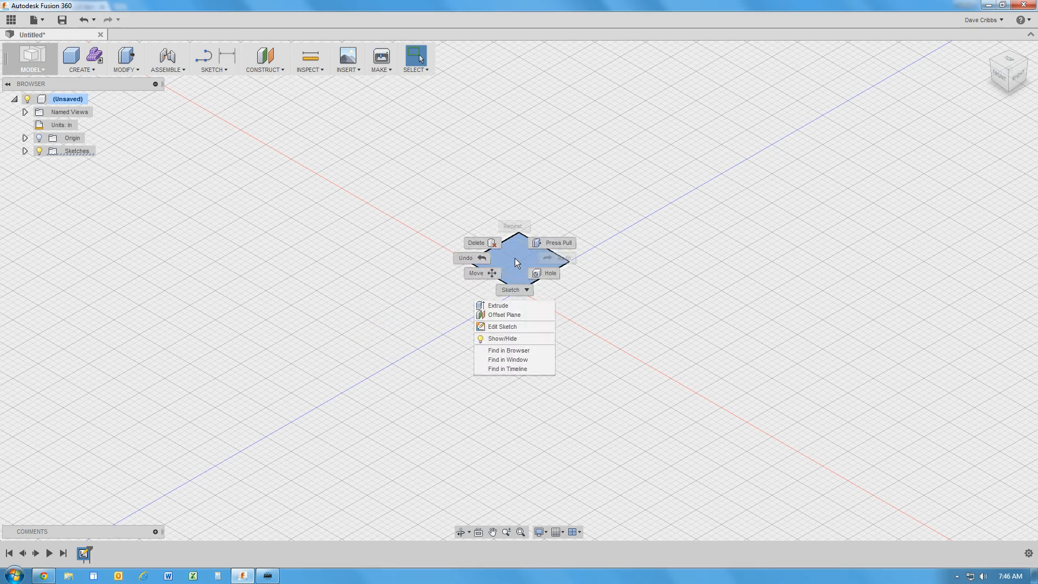
left_click(552, 243)
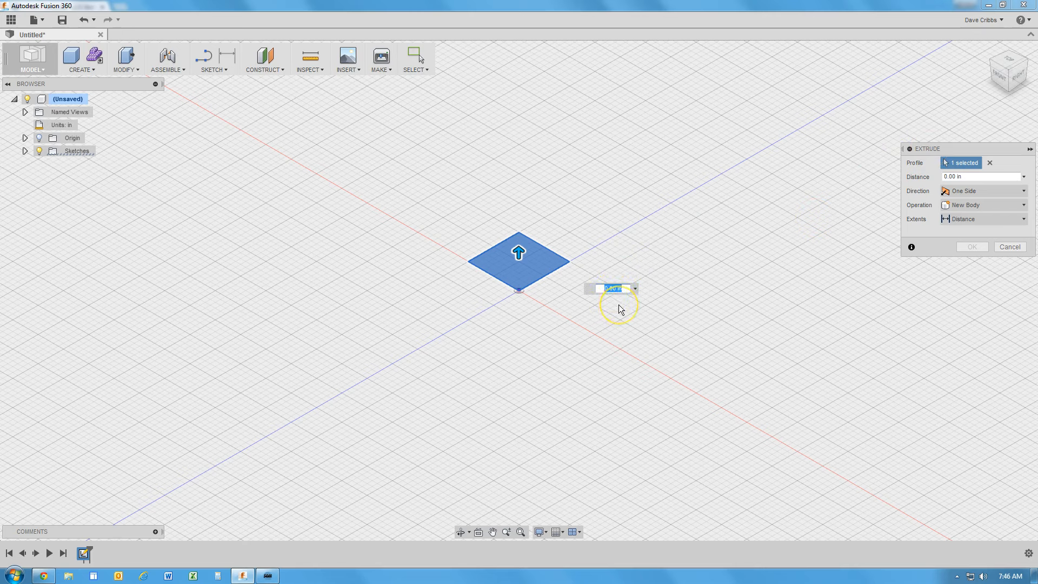
type("1")
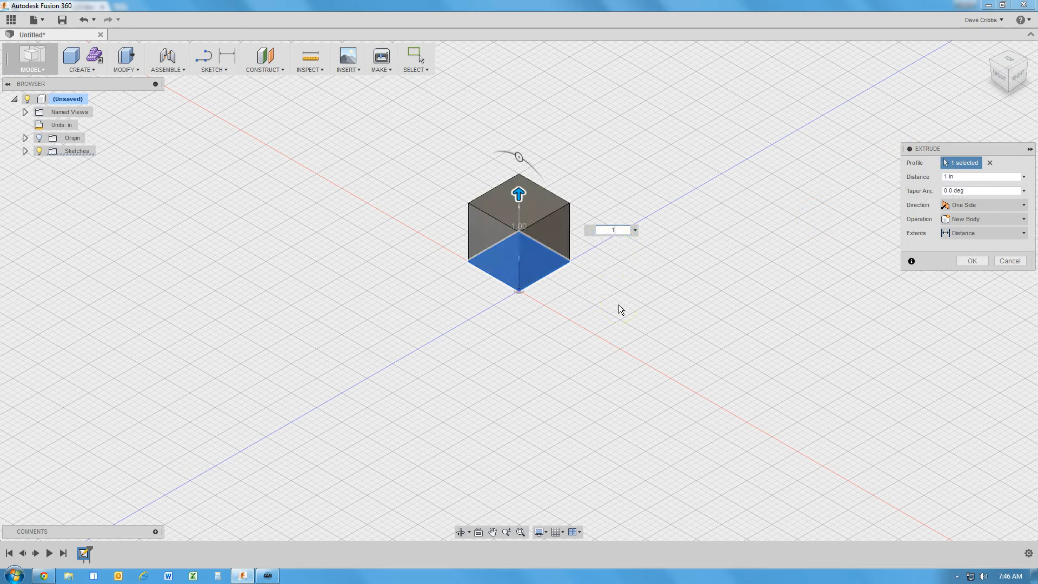
key("Return")
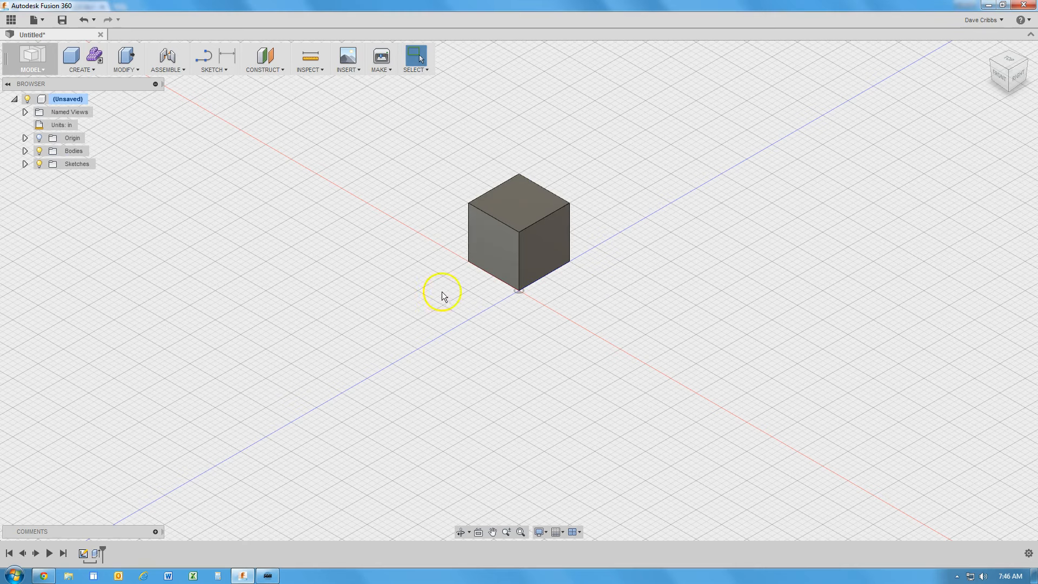
Sketch a center-diameter circle about 0.4 in across on the cube's top face, near the face's upper-left corner
scroll(523, 250, "down", 1)
scroll(521, 249, "up", 4)
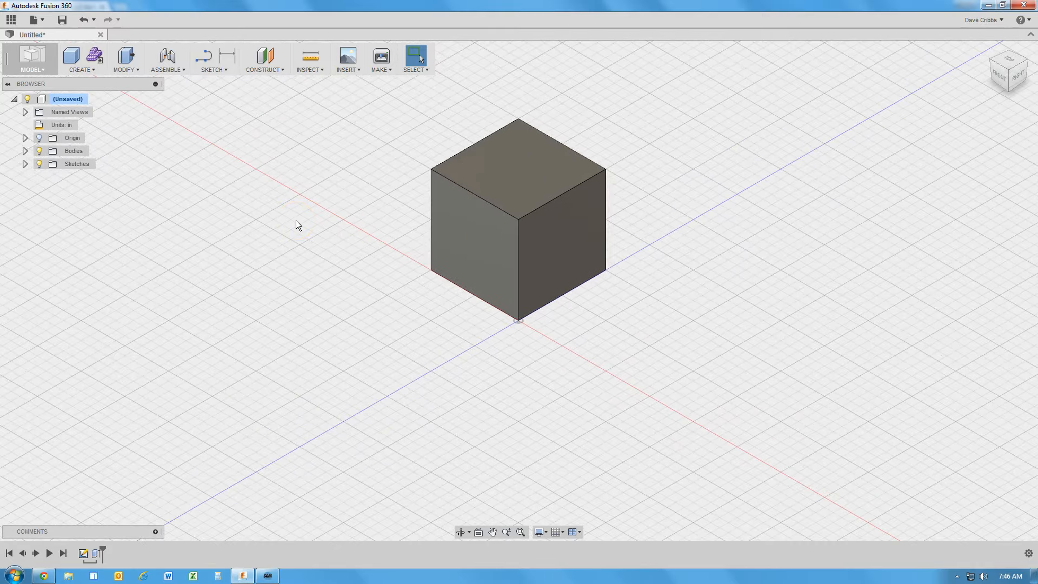
left_click(226, 73)
mouse_move(234, 120)
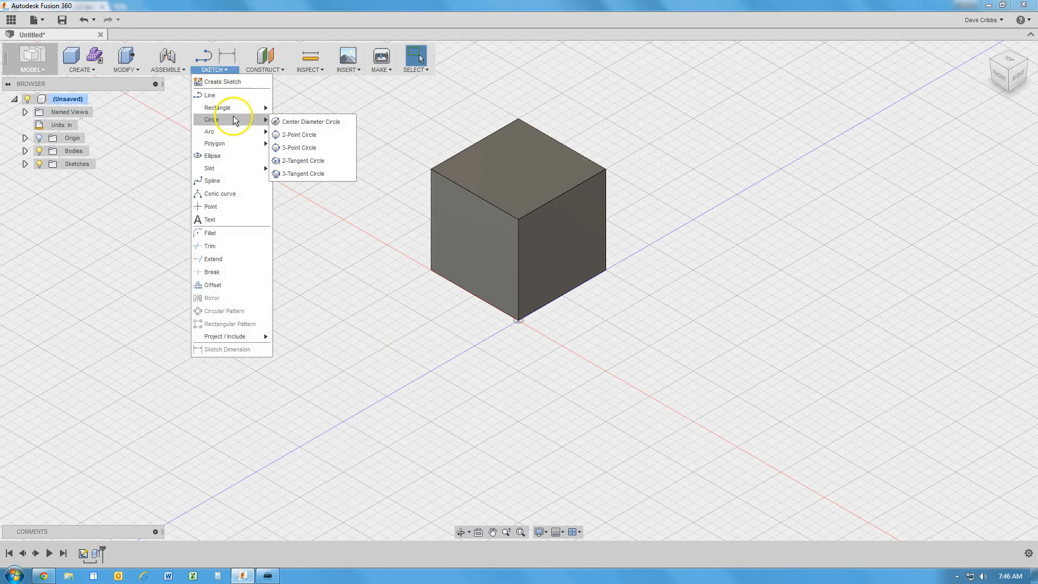
left_click(290, 123)
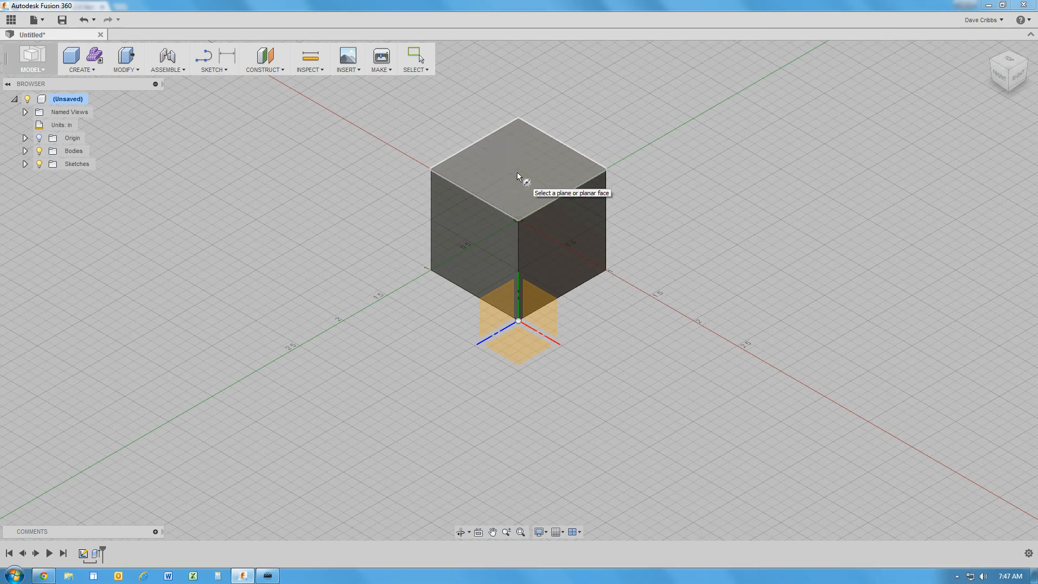
left_click(518, 174)
left_click(520, 323)
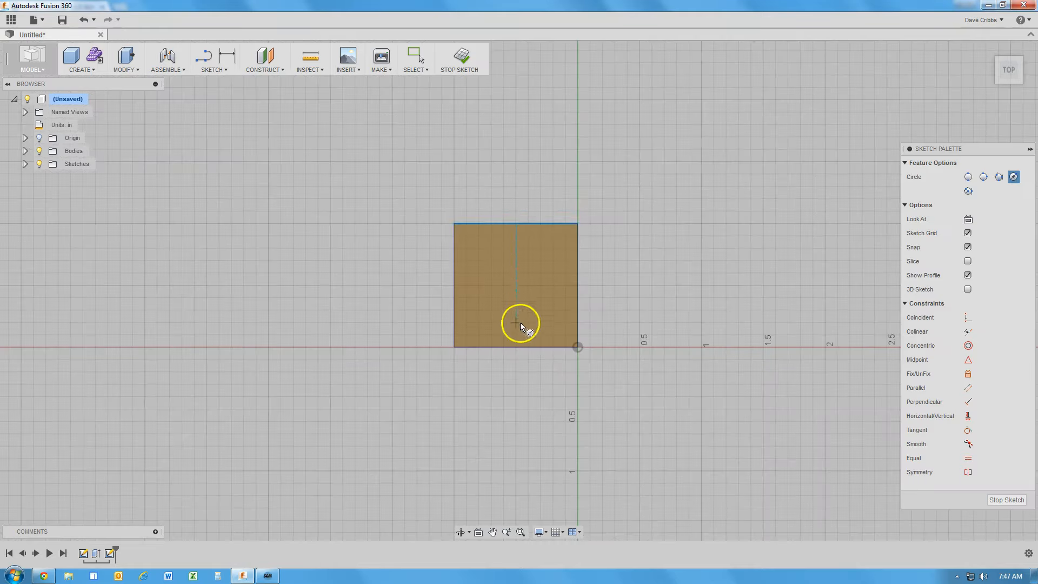
left_click(486, 257)
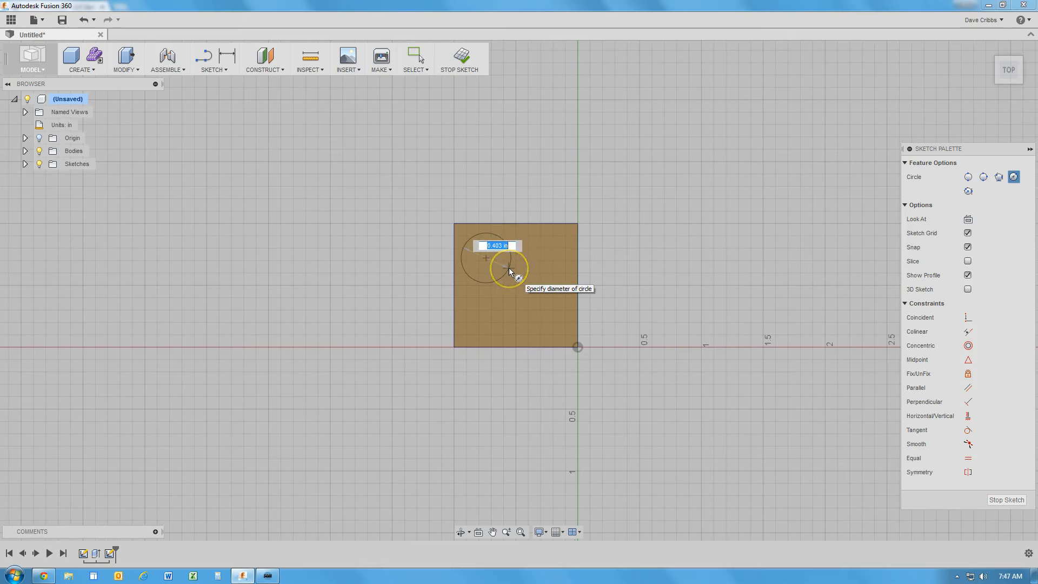
left_click(508, 268)
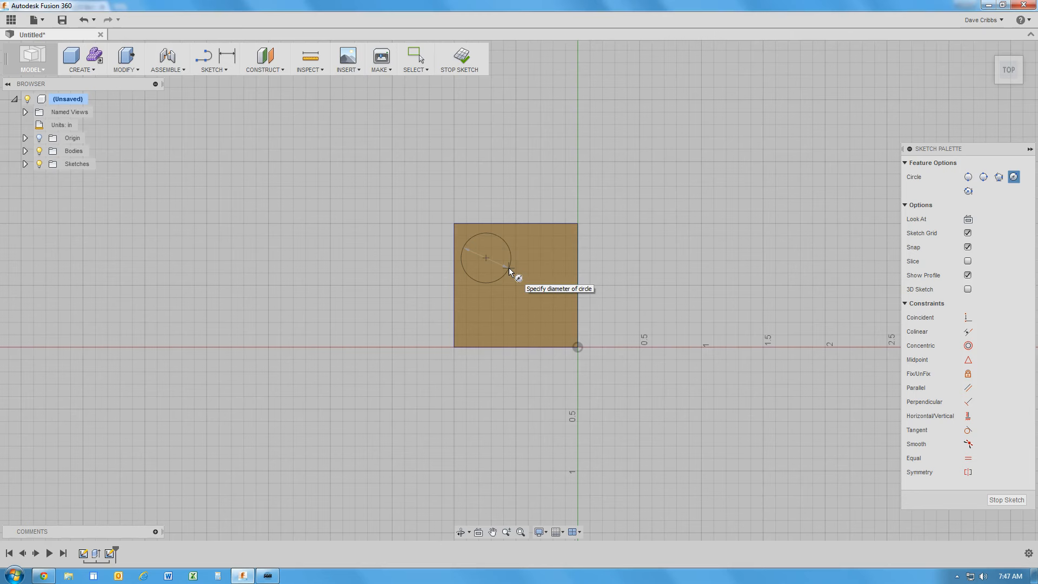
left_click(521, 270)
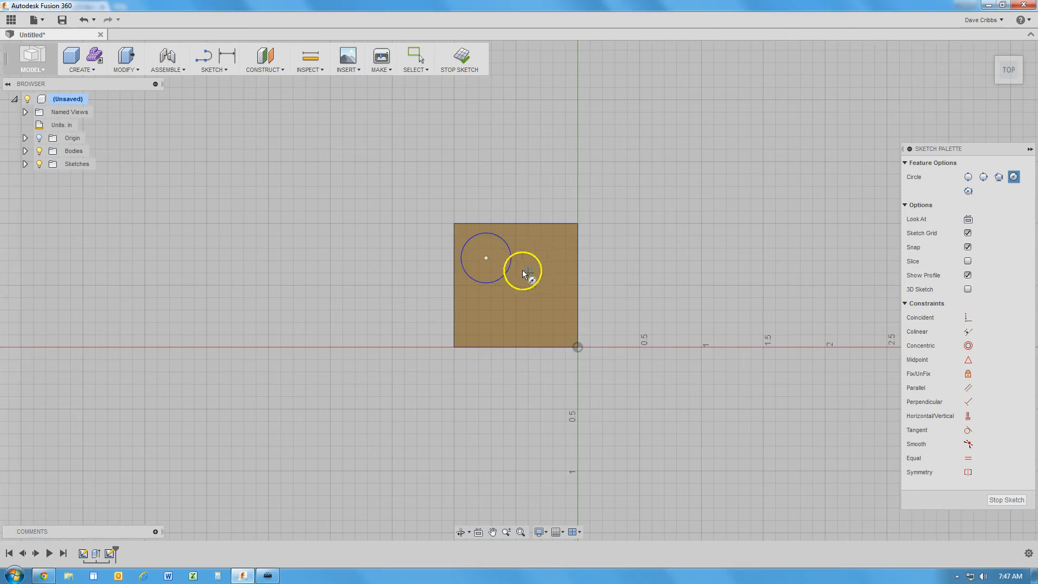
right_click(534, 141)
left_click(563, 145)
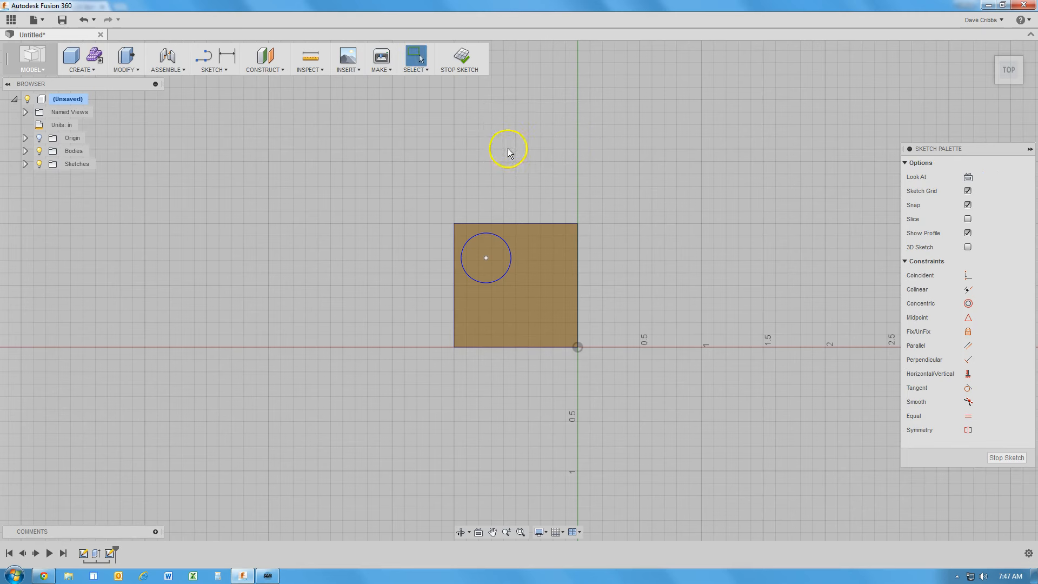
Dimension the circle's diameter to 0.25 in
left_click(227, 56)
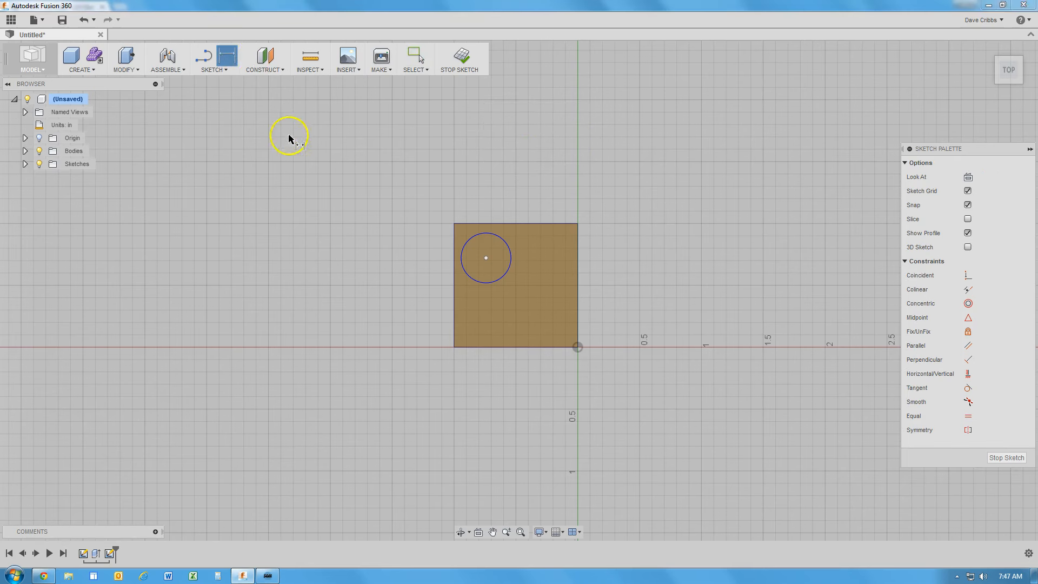
left_click(511, 259)
left_click(596, 158)
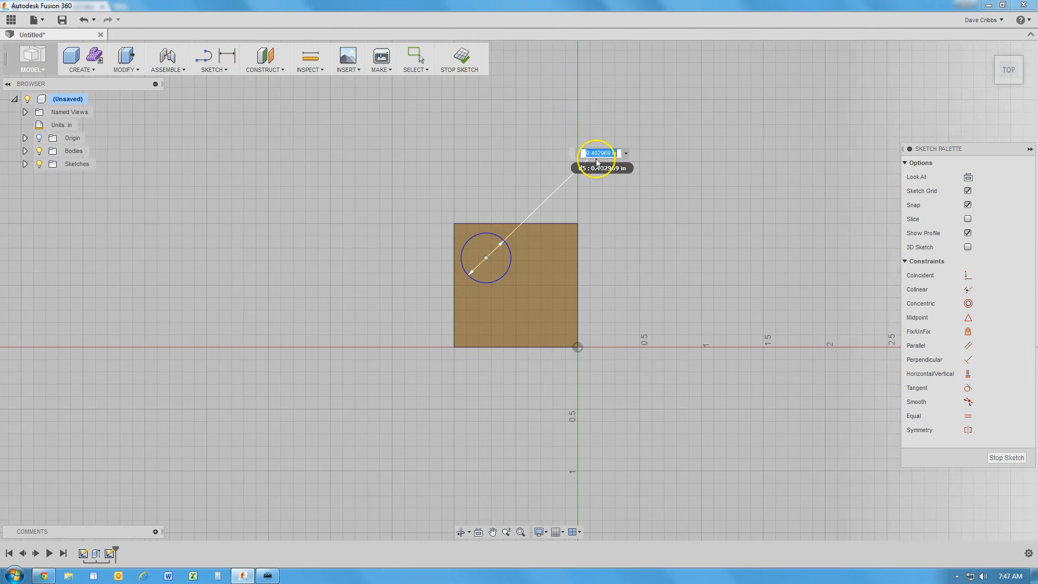
key("BackSpace")
key("Return")
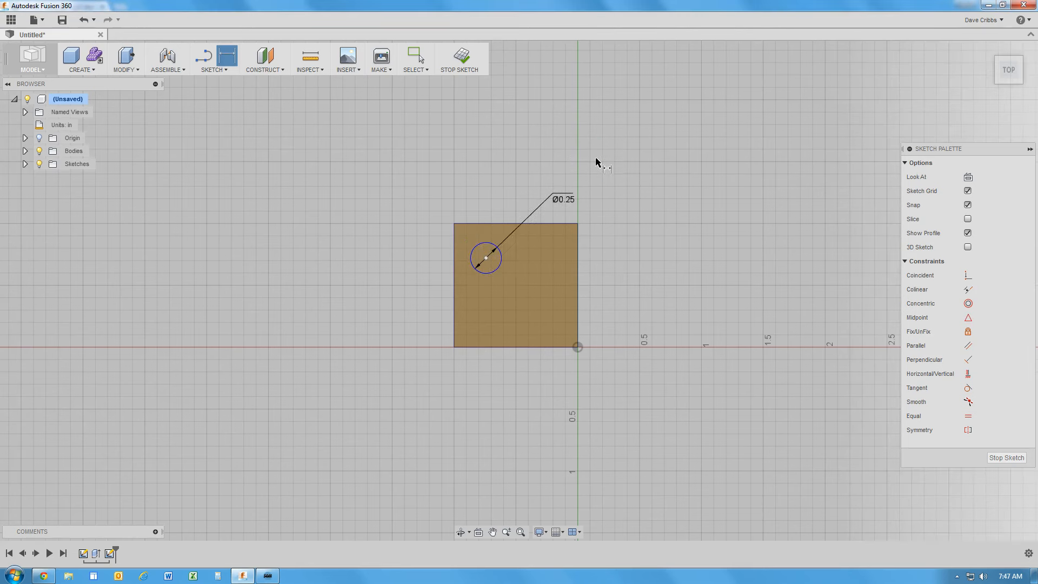
Dimension the circle's center 0.5 in from the left edge of the cube's top face
left_click(486, 258)
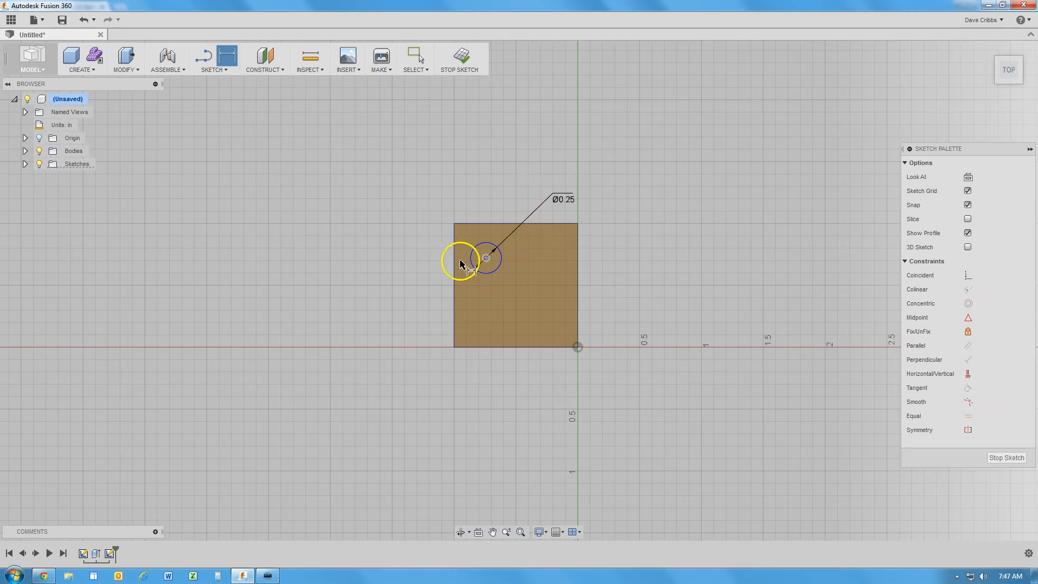
left_click(456, 259)
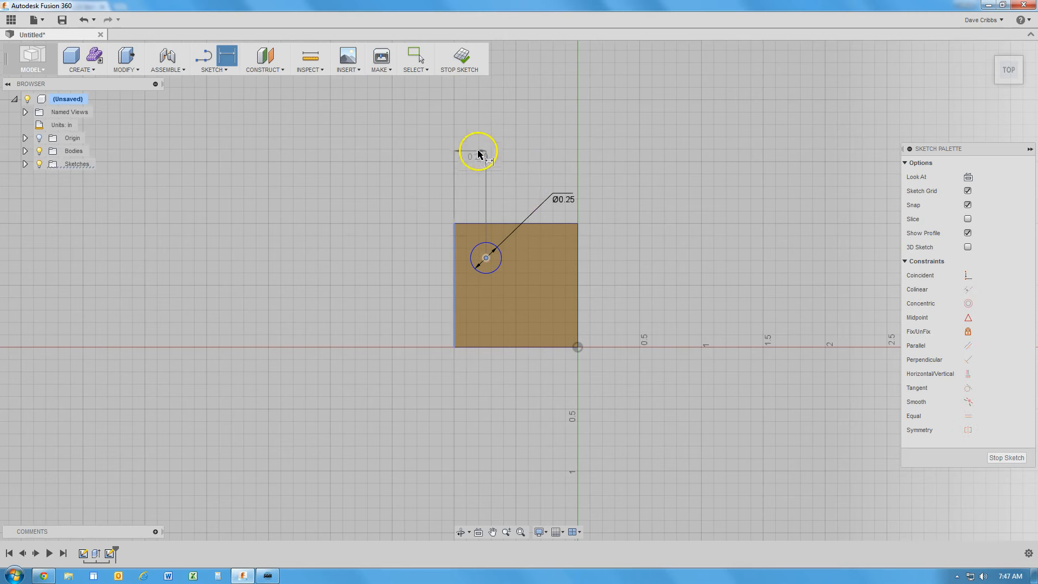
left_click(478, 155)
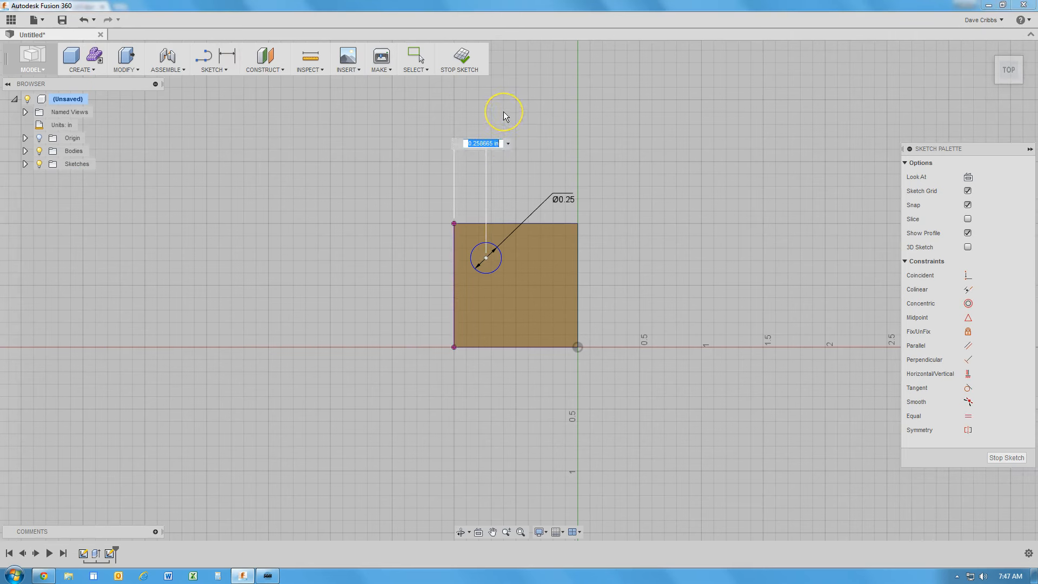
type(".5")
key("Return")
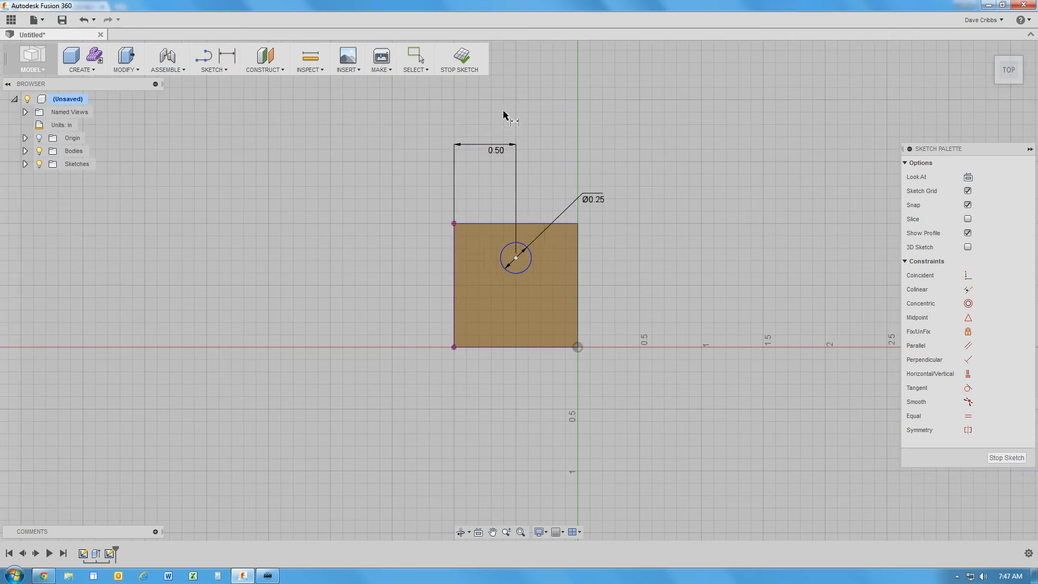
Dimension the circle's center 0.5 in from the upper edge of the top face and finish the sketch
left_click(516, 259)
left_click(509, 224)
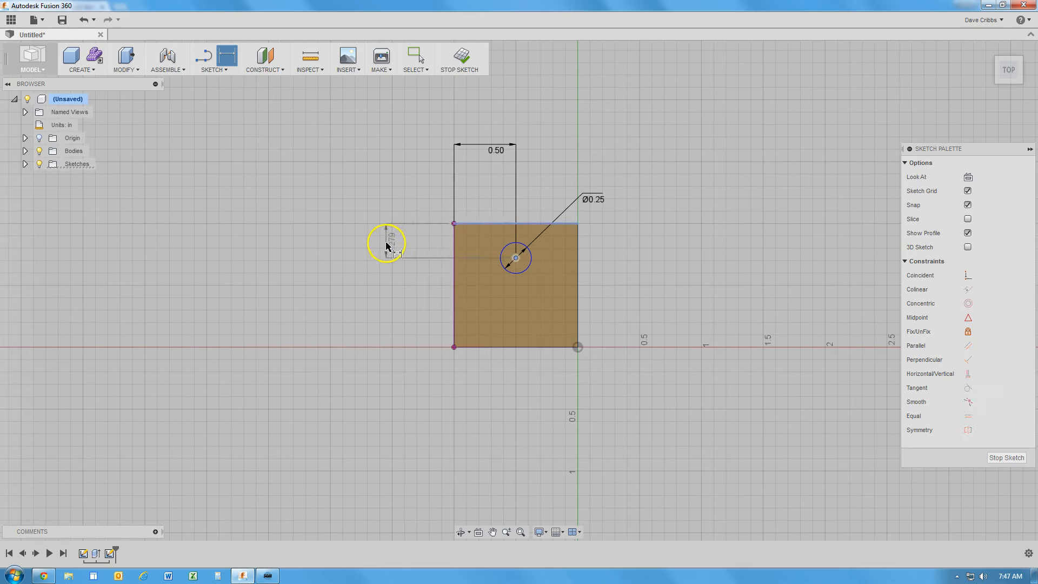
left_click(386, 245)
key("BackSpace")
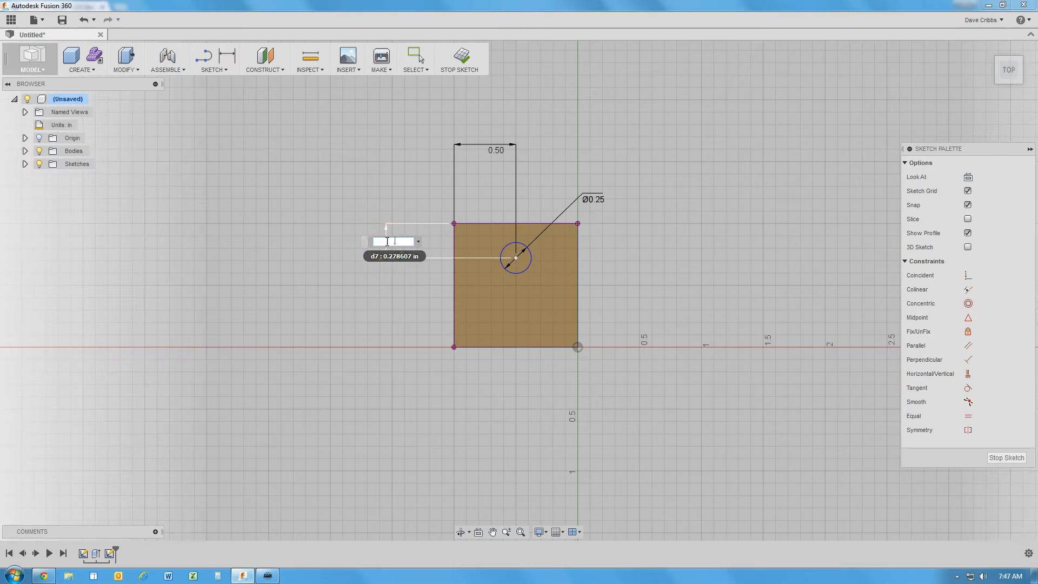
type(".5")
key("Return")
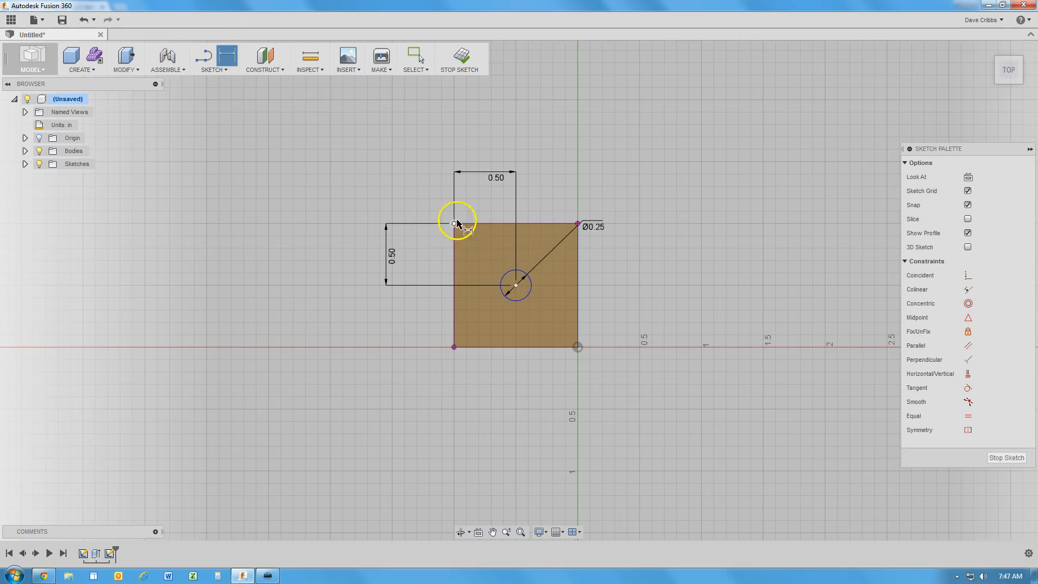
left_click(463, 58)
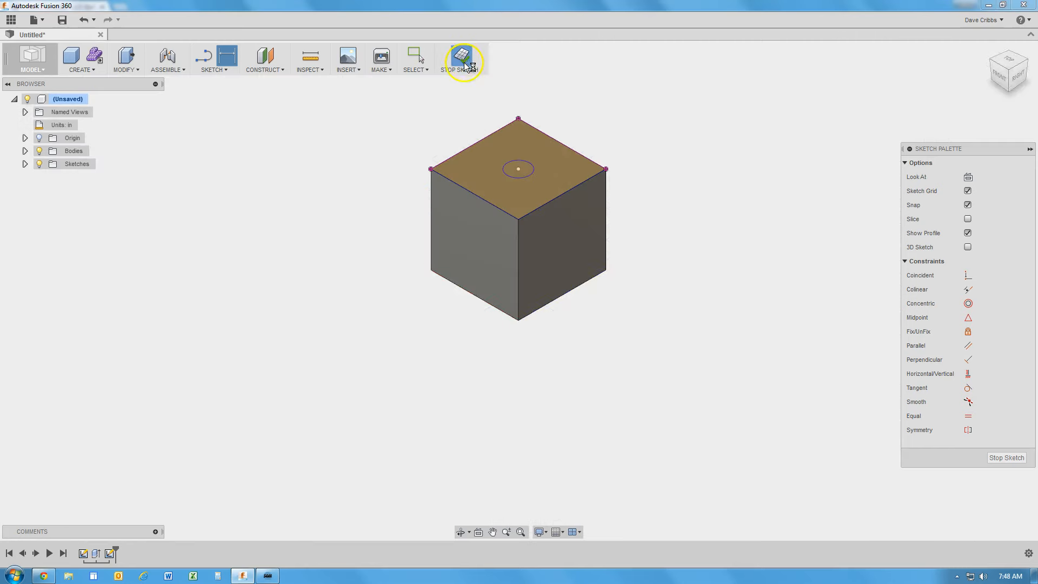
left_click(537, 184)
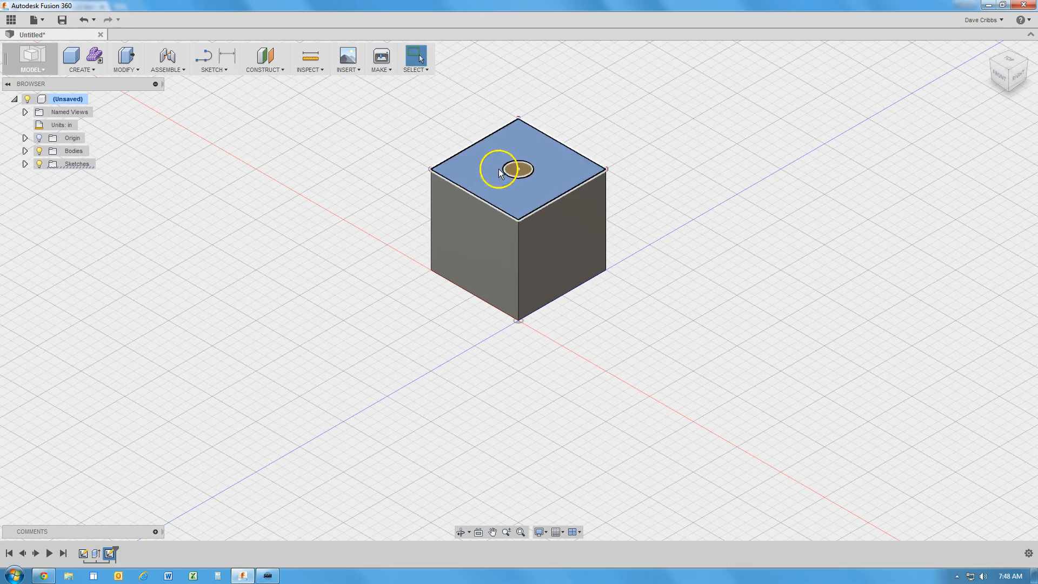
left_click(512, 168)
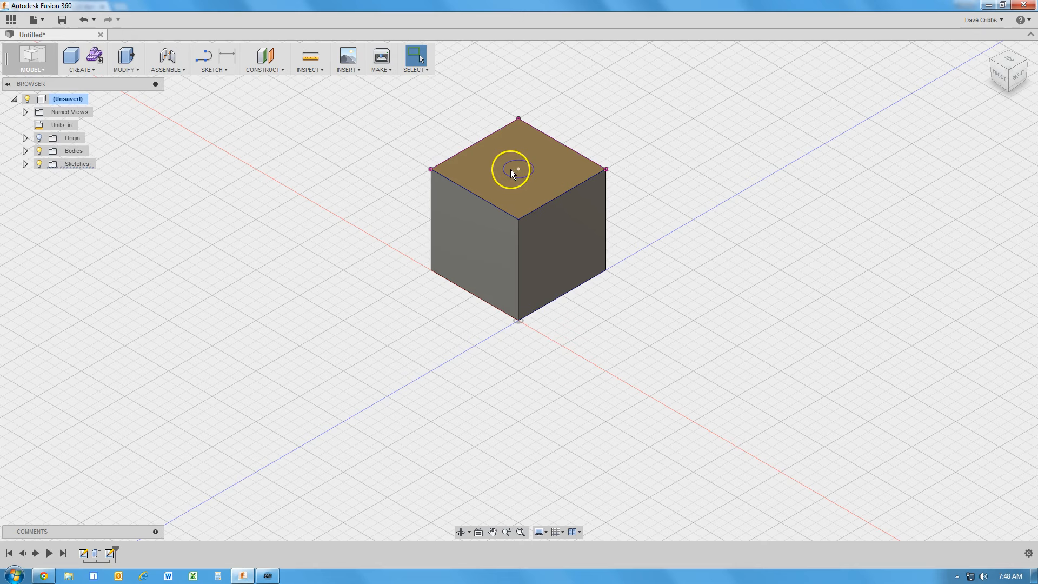
left_click(356, 135)
right_click(332, 166)
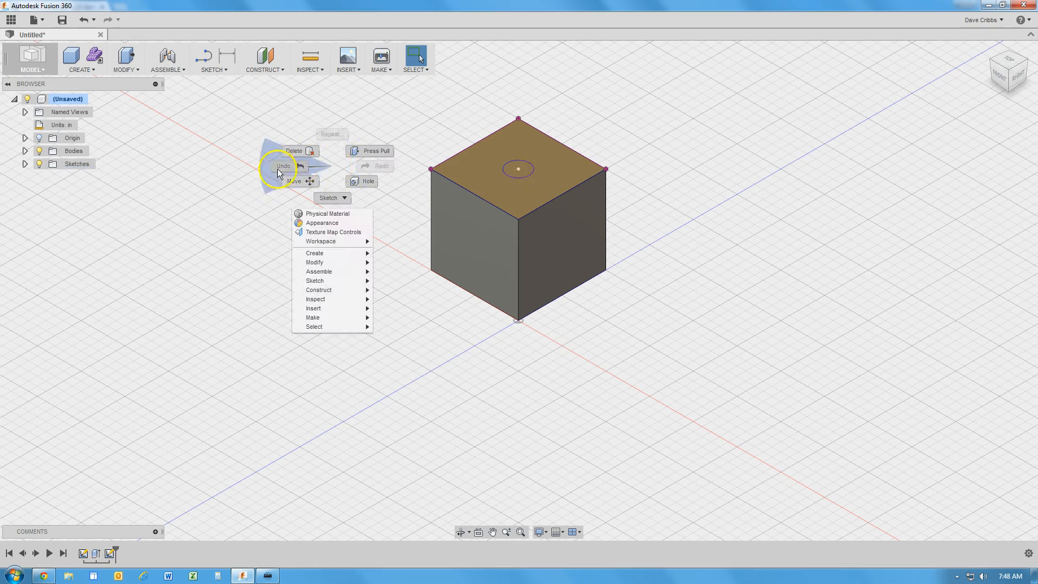
left_click(239, 148)
Press Pull the circle profile one-sided with All extents, flipped downward into the body, to cut a hole through the cube
left_click(511, 162)
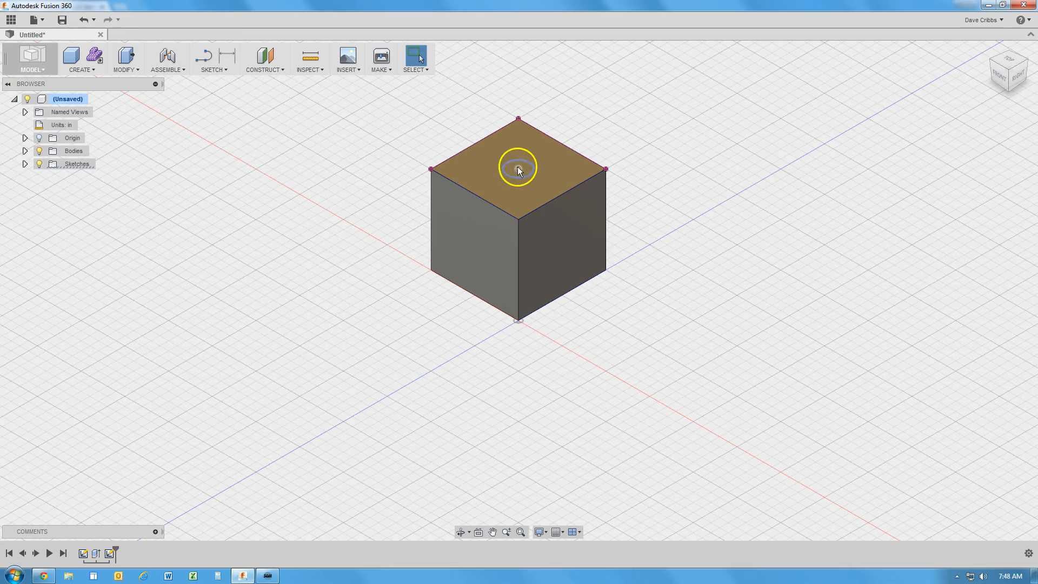
right_click(525, 166)
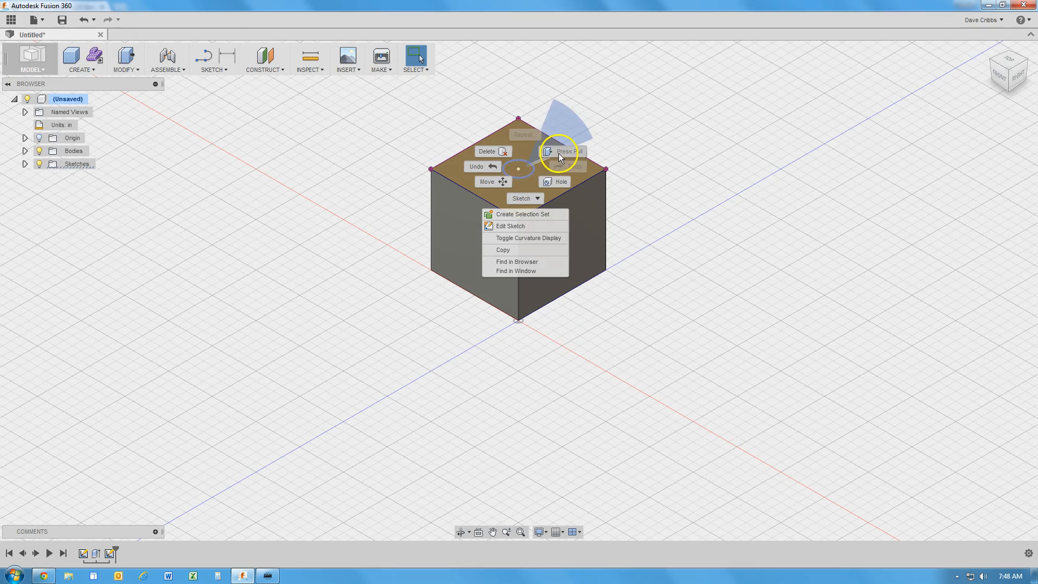
left_click(559, 153)
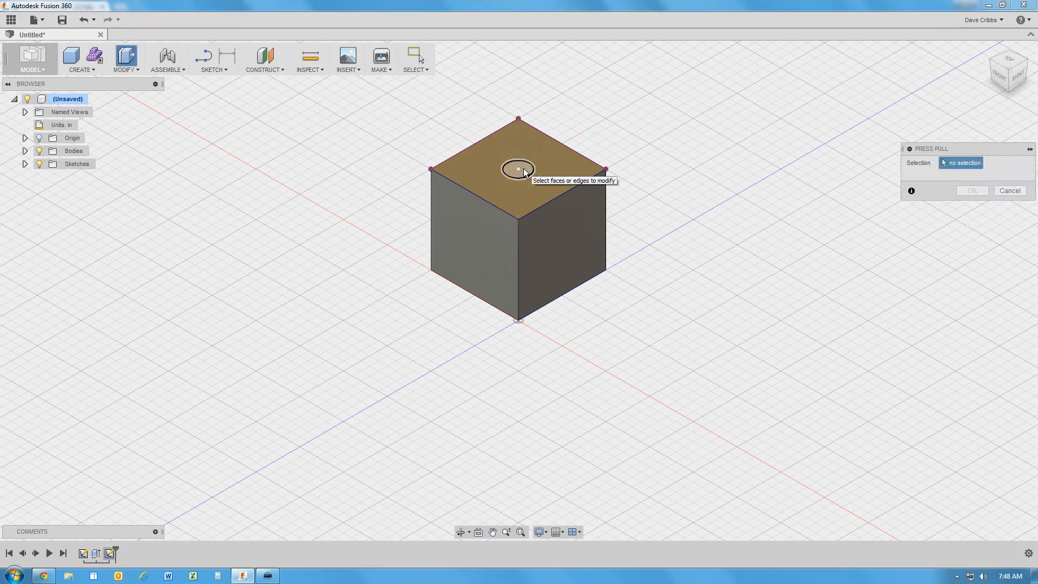
left_click(523, 170)
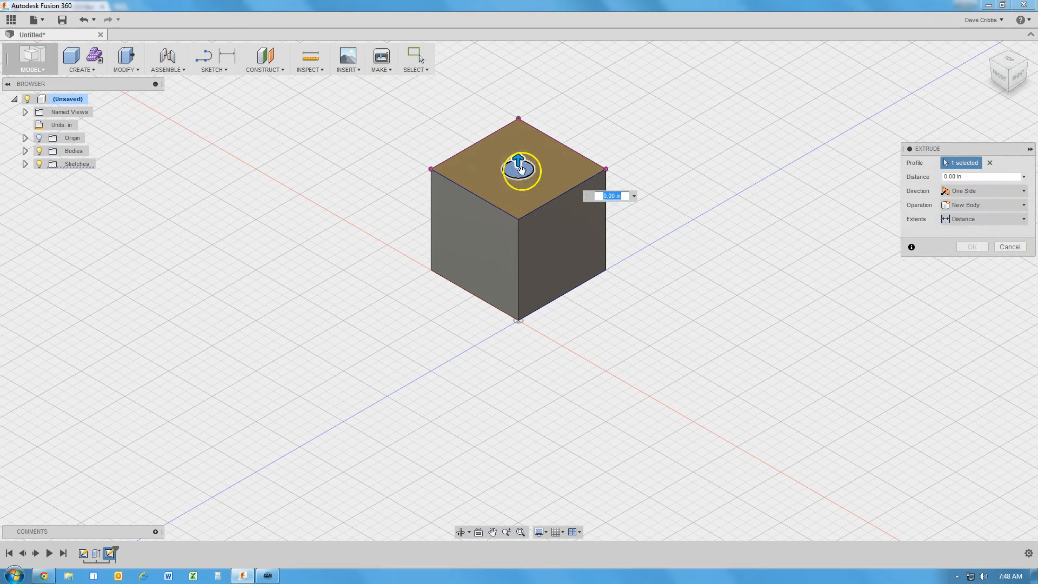
left_click(514, 137)
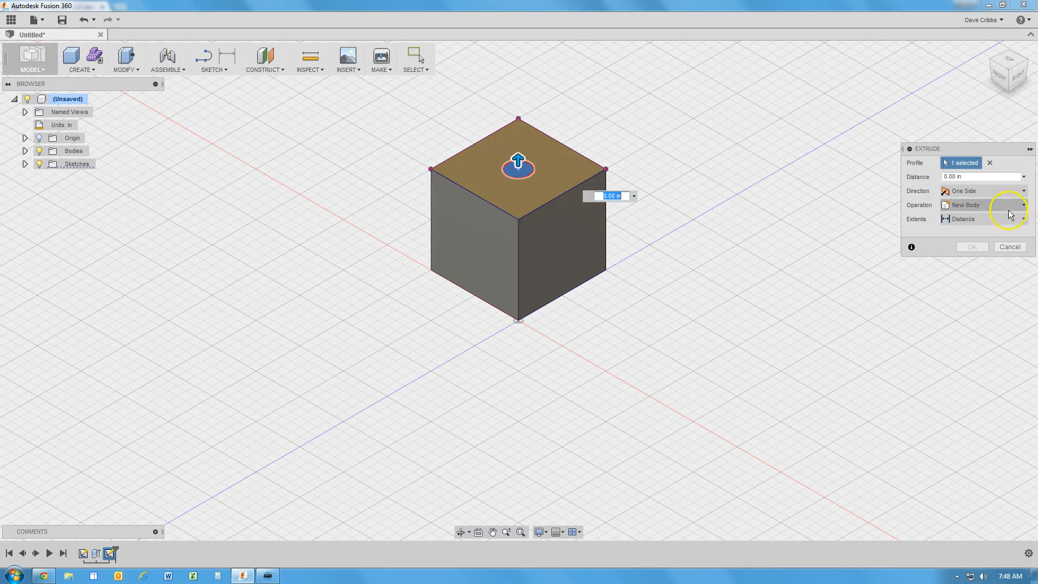
left_click(1024, 193)
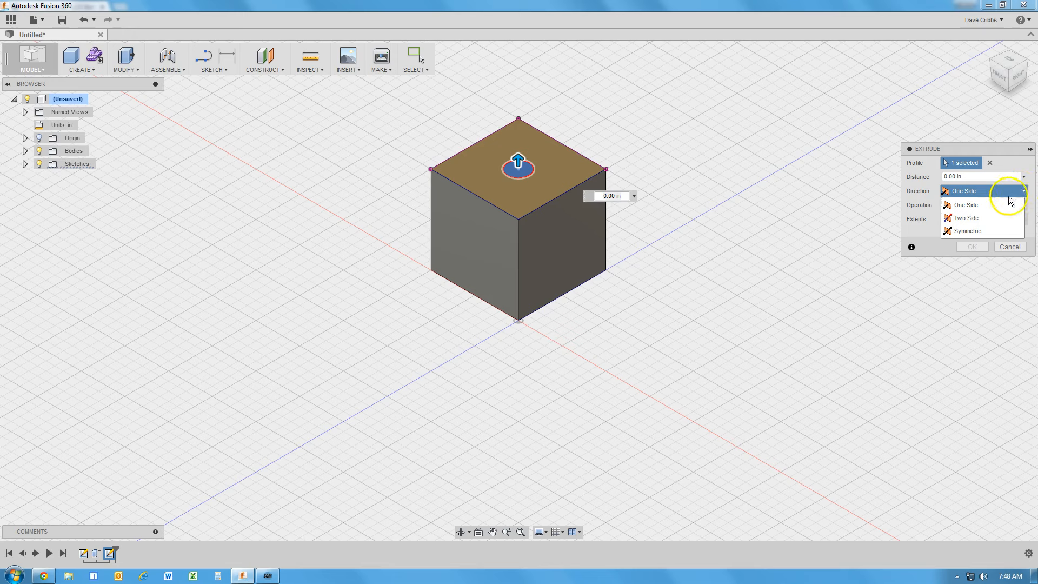
left_click(981, 206)
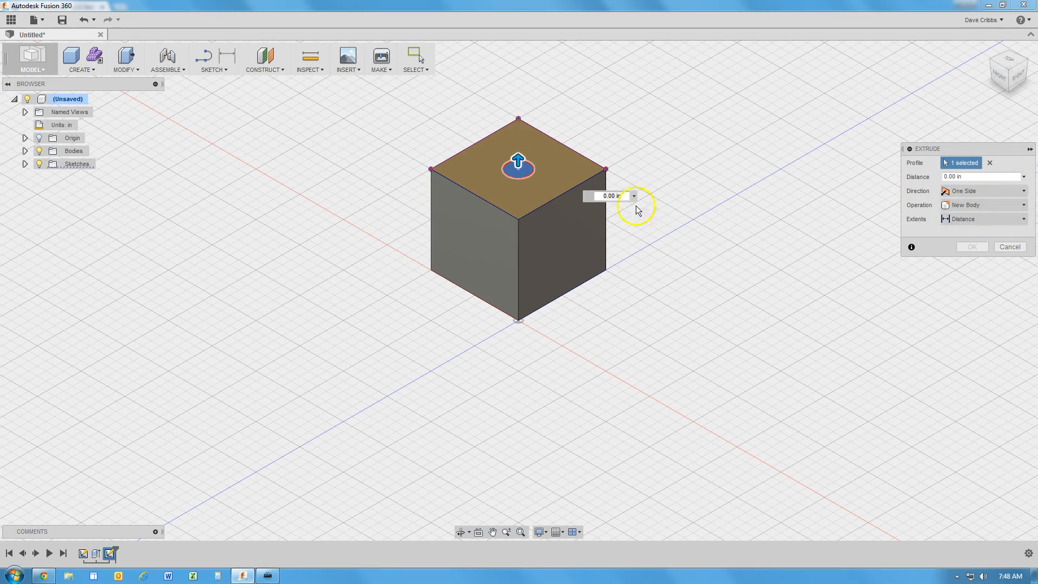
left_click(1023, 219)
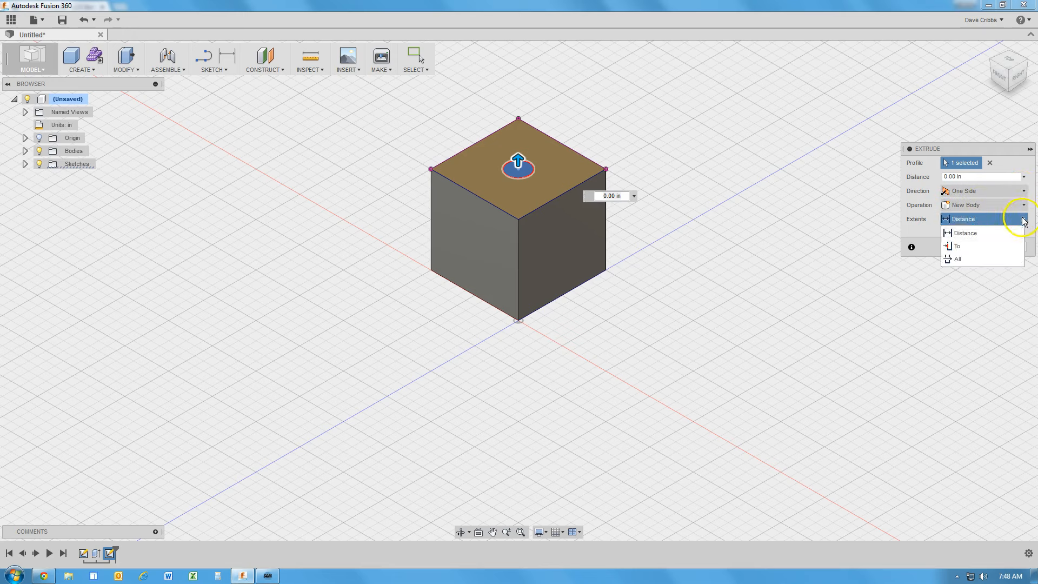
left_click(983, 256)
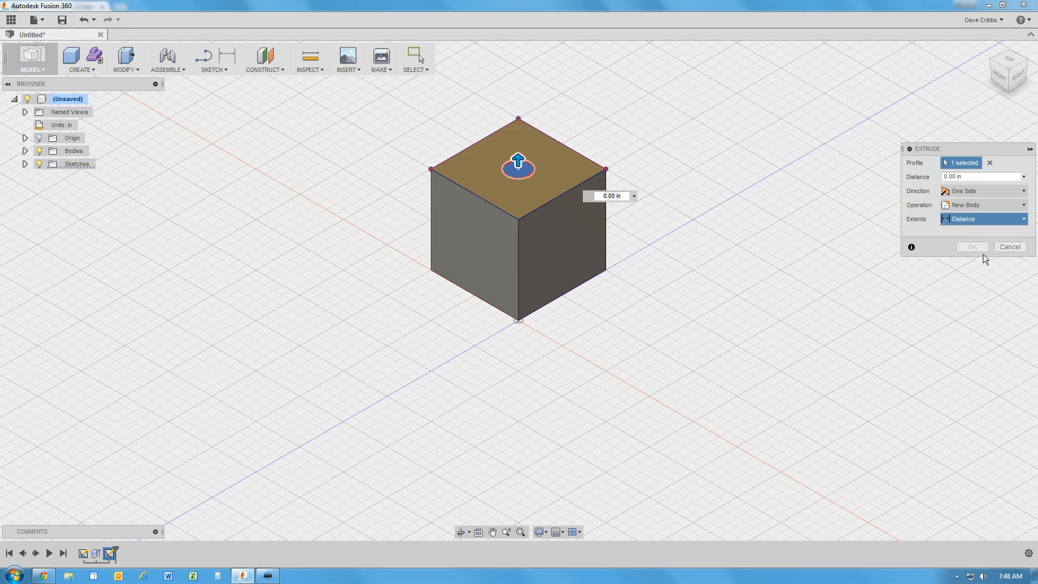
left_click(544, 176)
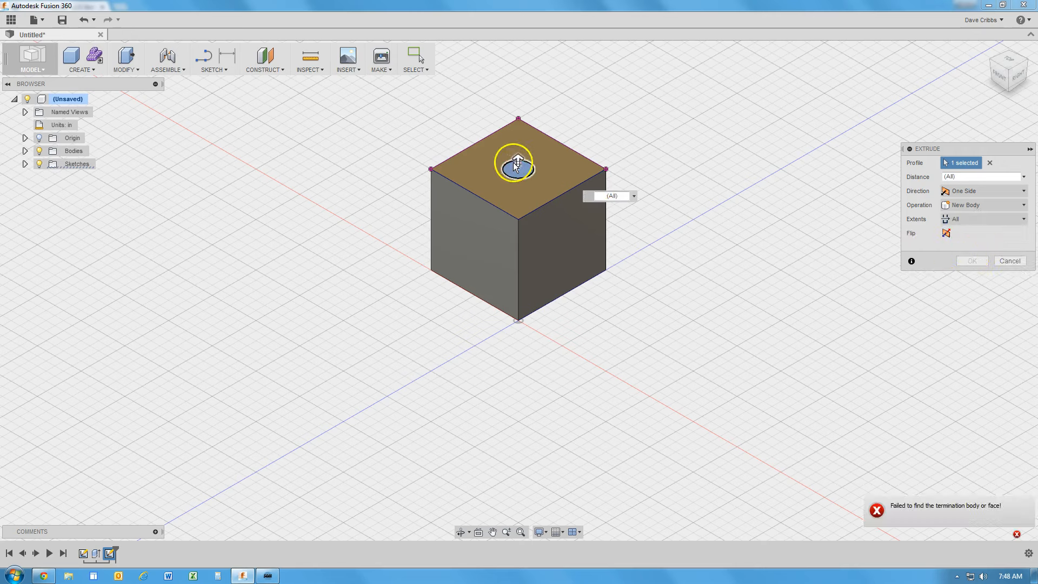
left_click(508, 144)
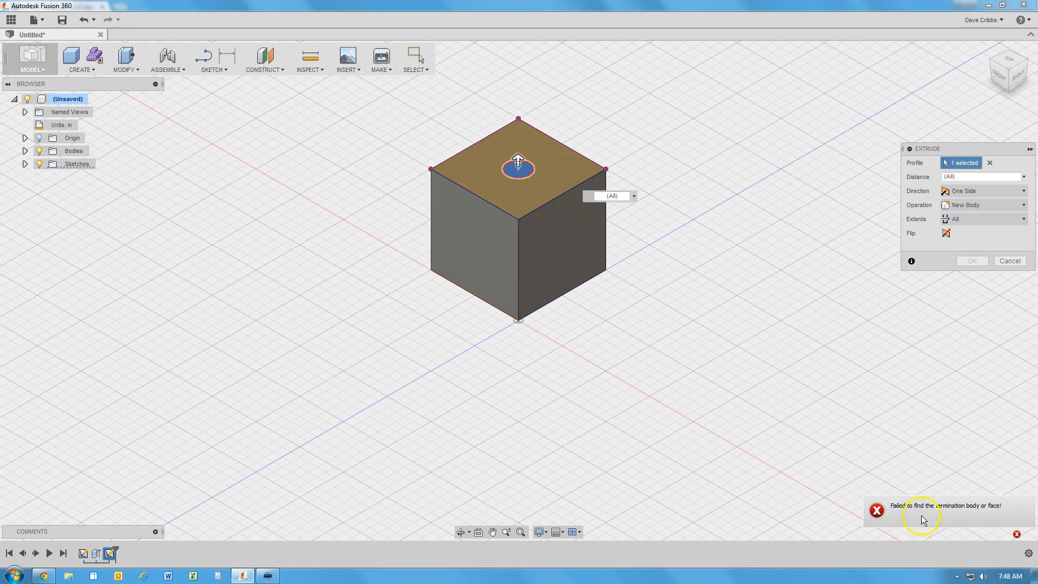
left_click(947, 235)
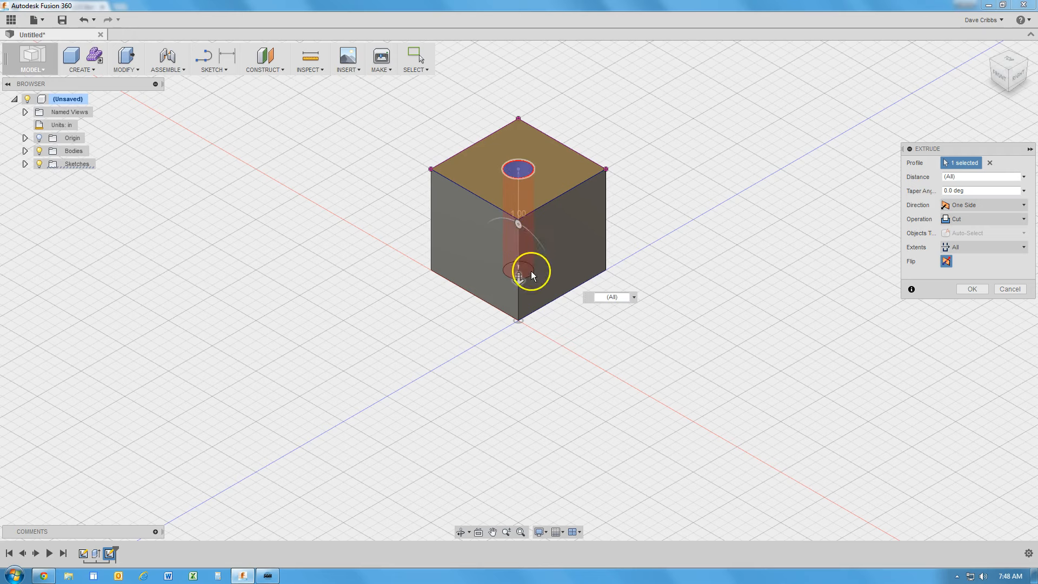
left_click(971, 289)
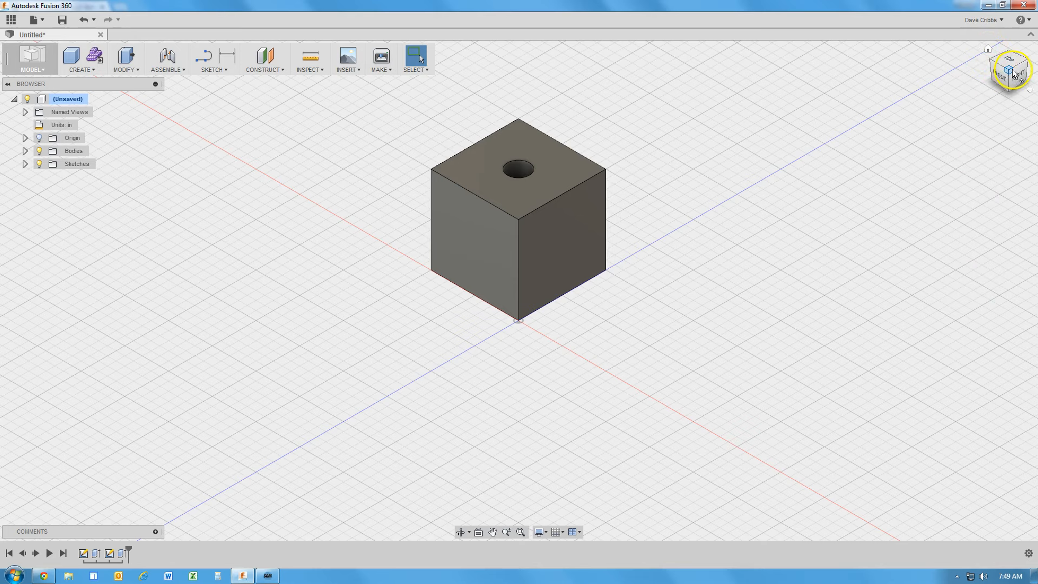
Inspect the cube and its hole by orbiting and from the front, right and top, and return to the home view
mouse_move(1009, 76)
left_mouse_down()
mouse_move(1020, 73)
mouse_move(996, 115)
mouse_move(1001, 92)
left_mouse_up()
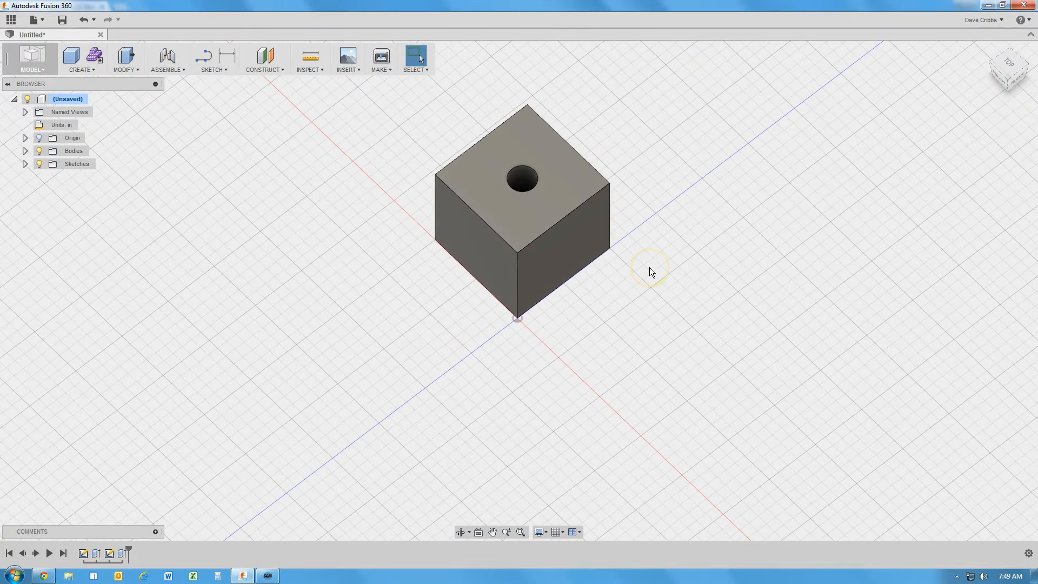
middle_click_drag(632, 232, 672, 222, "shift")
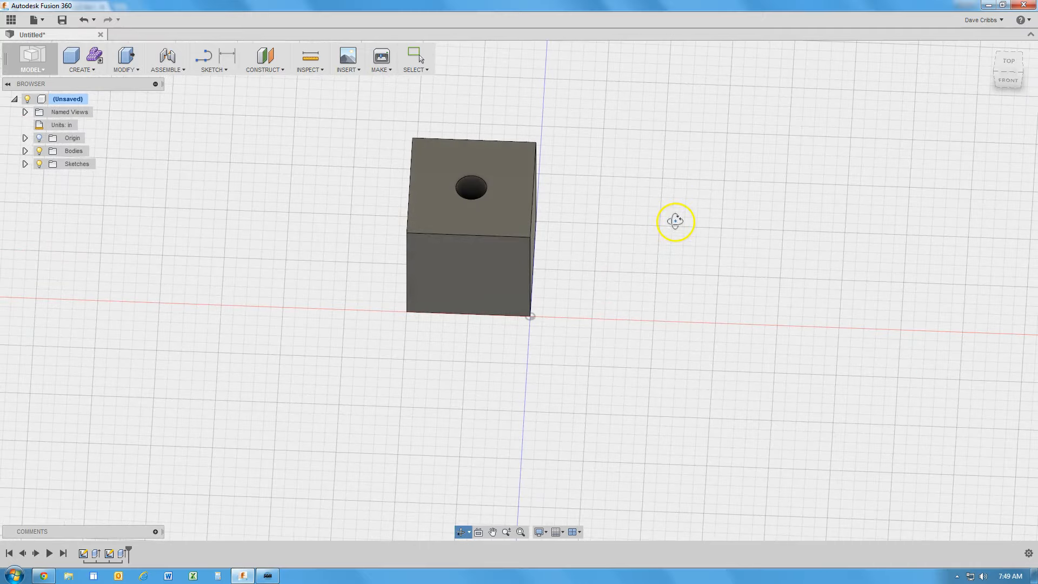
left_click(1007, 80)
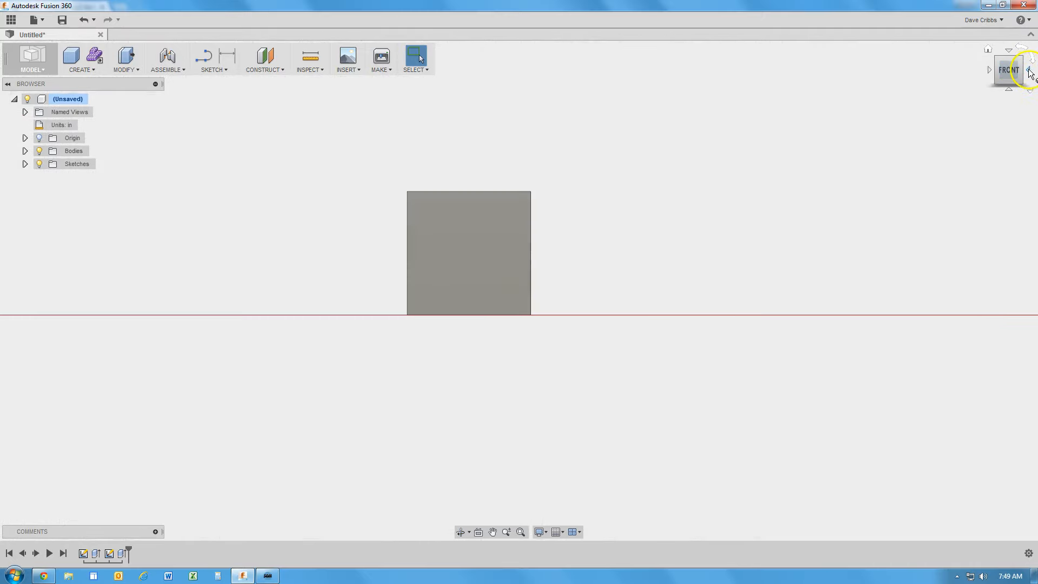
left_click(1029, 72)
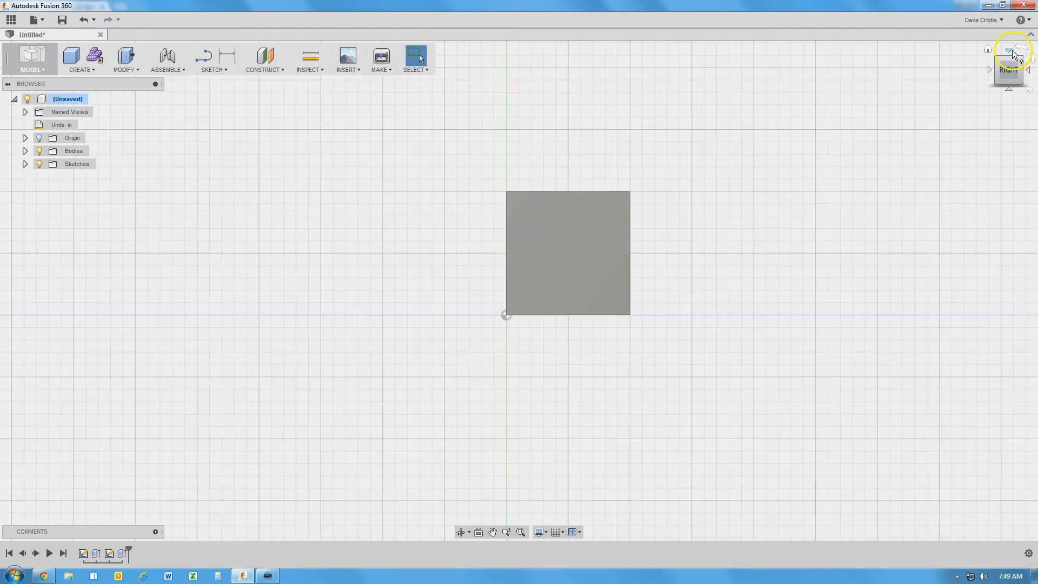
left_click(1009, 50)
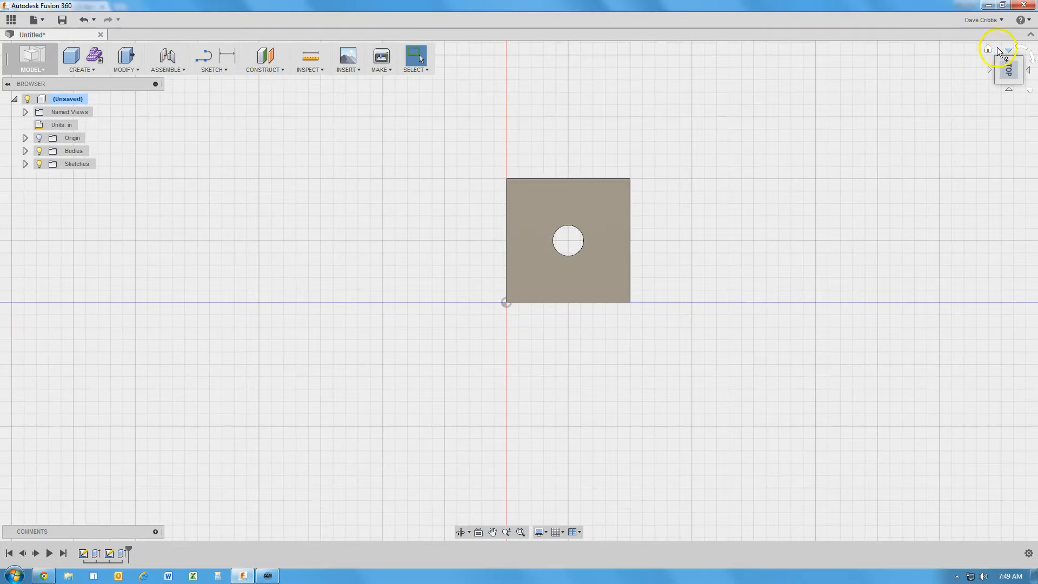
left_click(988, 49)
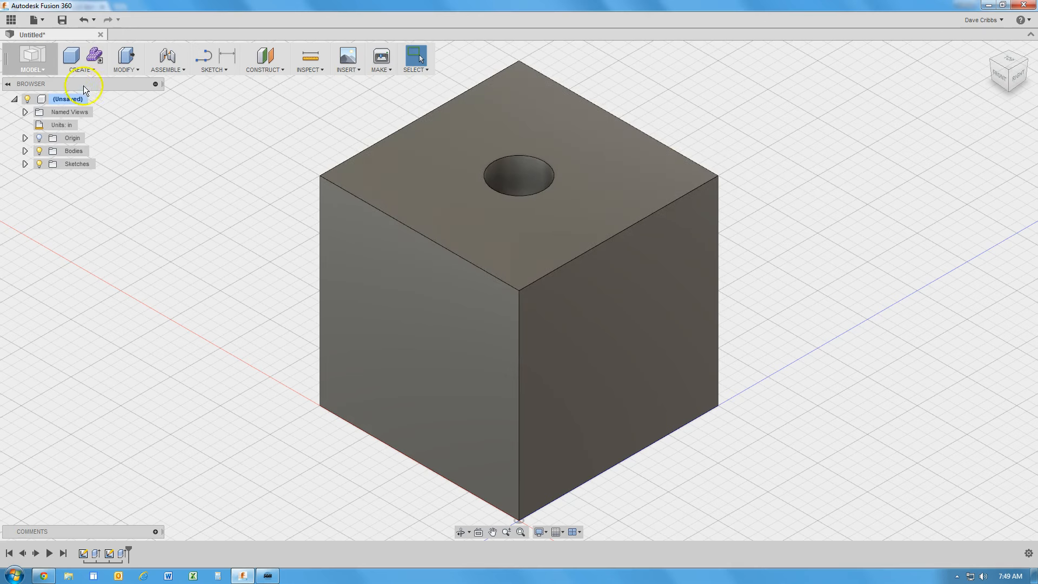
Place a simple hole of about 0.40 in diameter at the center of the cube's right face
left_click(136, 70)
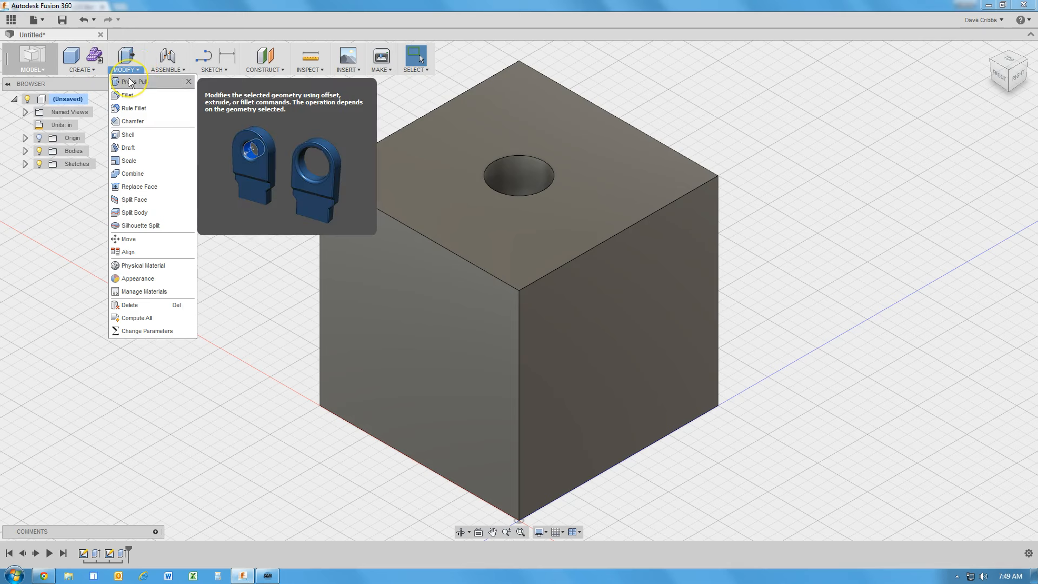
left_click(93, 70)
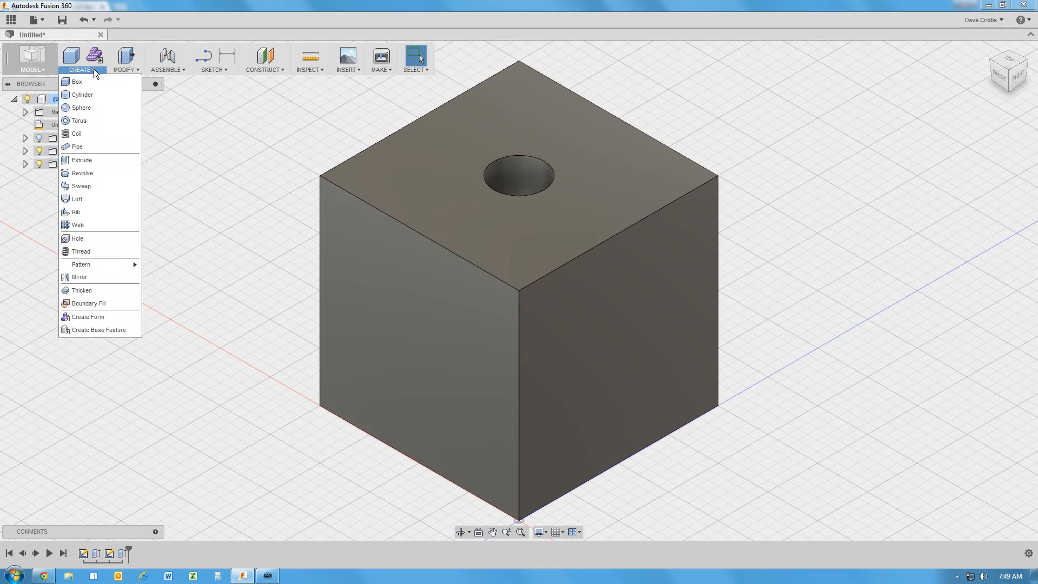
left_click(83, 241)
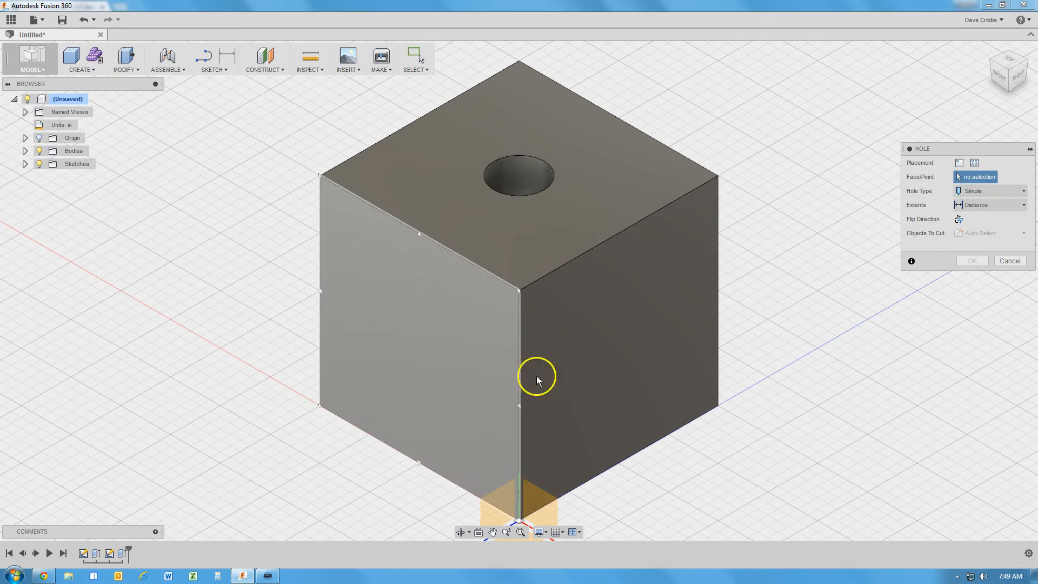
left_click(625, 326)
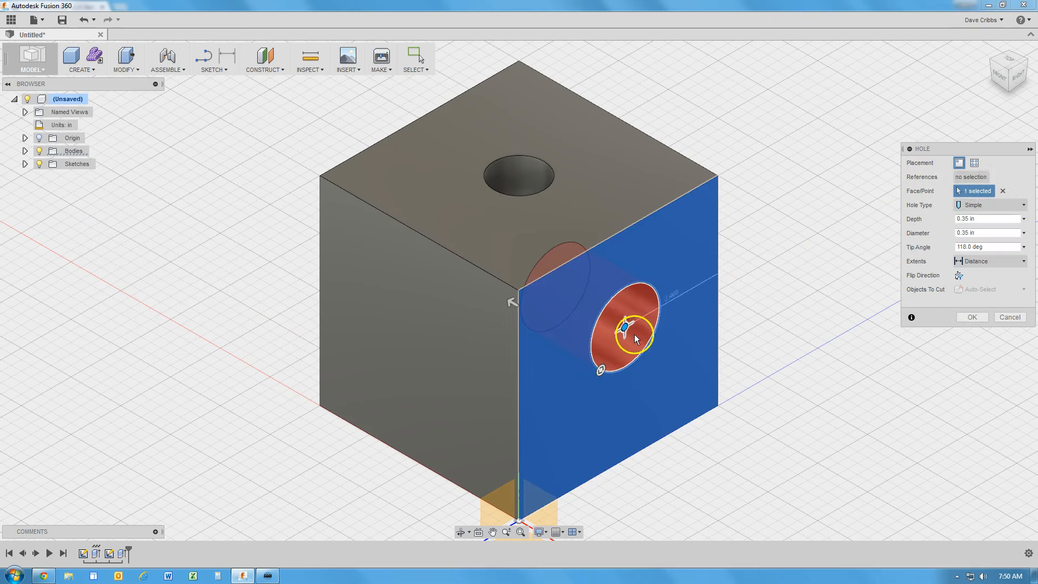
left_click_drag(624, 327, 594, 383)
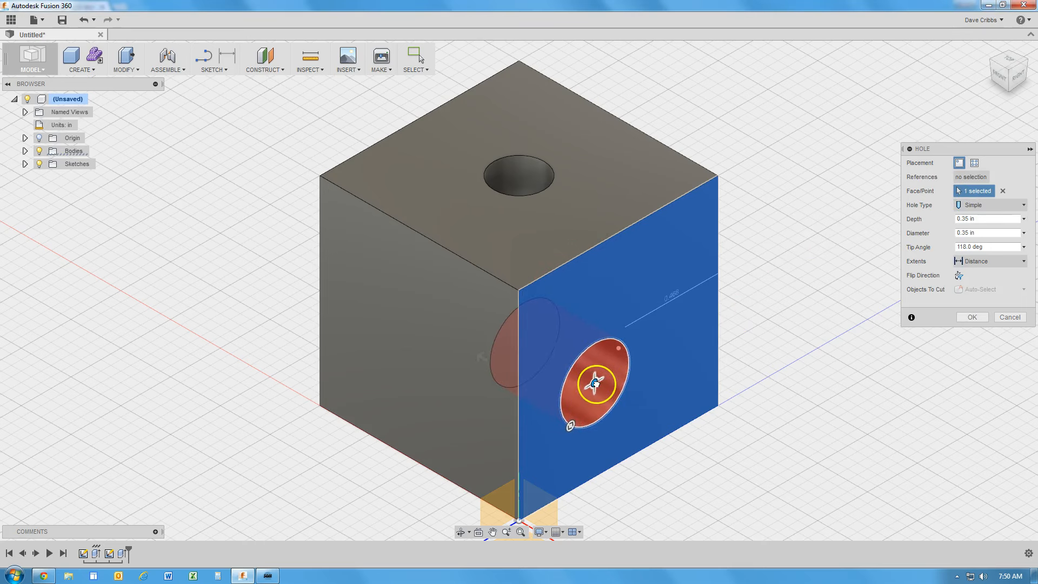
mouse_move(570, 428)
left_mouse_down()
mouse_move(561, 440)
mouse_move(574, 435)
left_mouse_up()
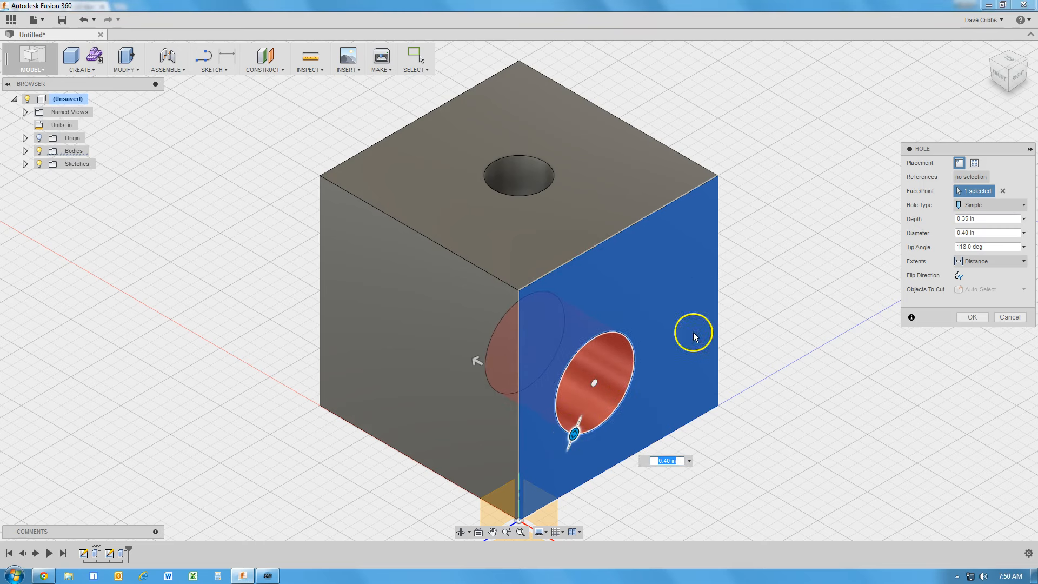
left_click(1017, 79)
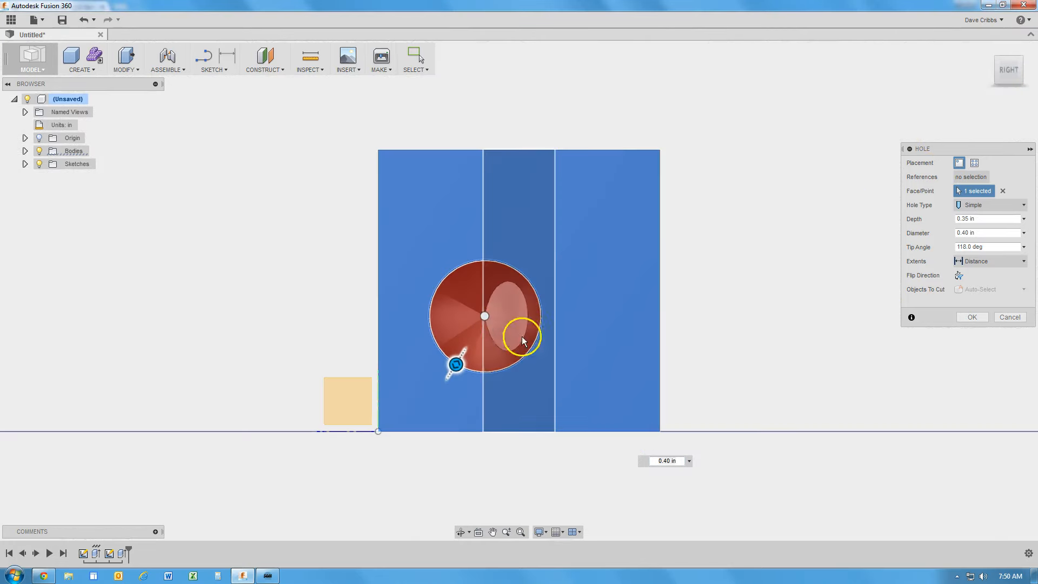
left_click_drag(485, 316, 520, 292)
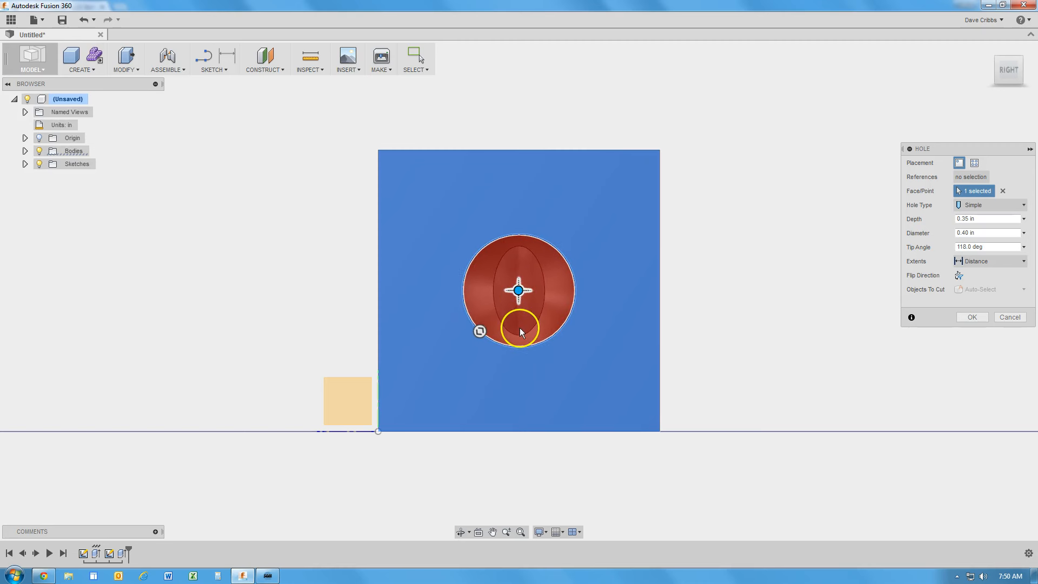
Set the right-face hole's diameter to 0.25 in and its extents to All, and create the hole
left_click(956, 233)
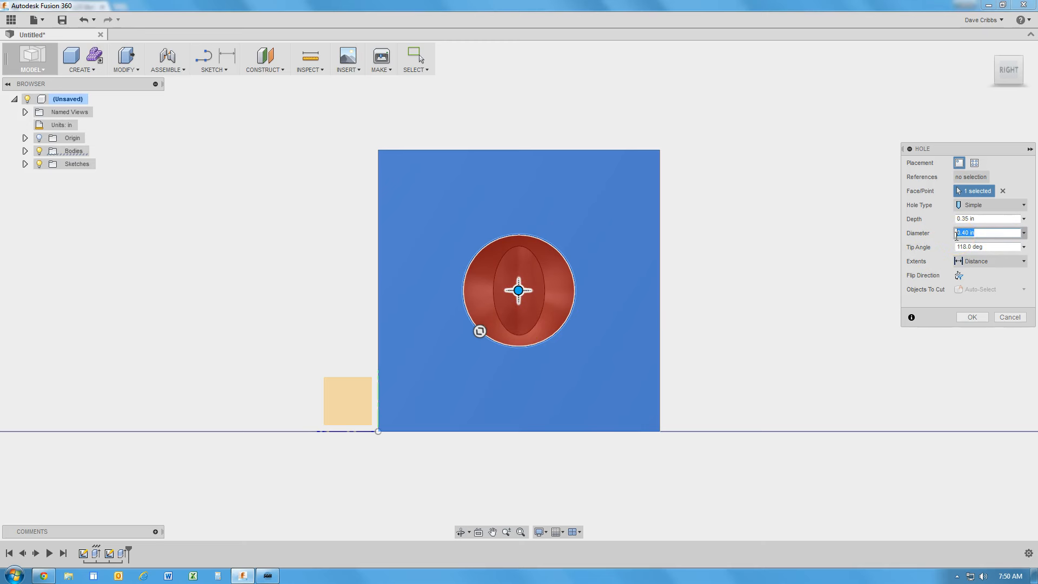
key("BackSpace")
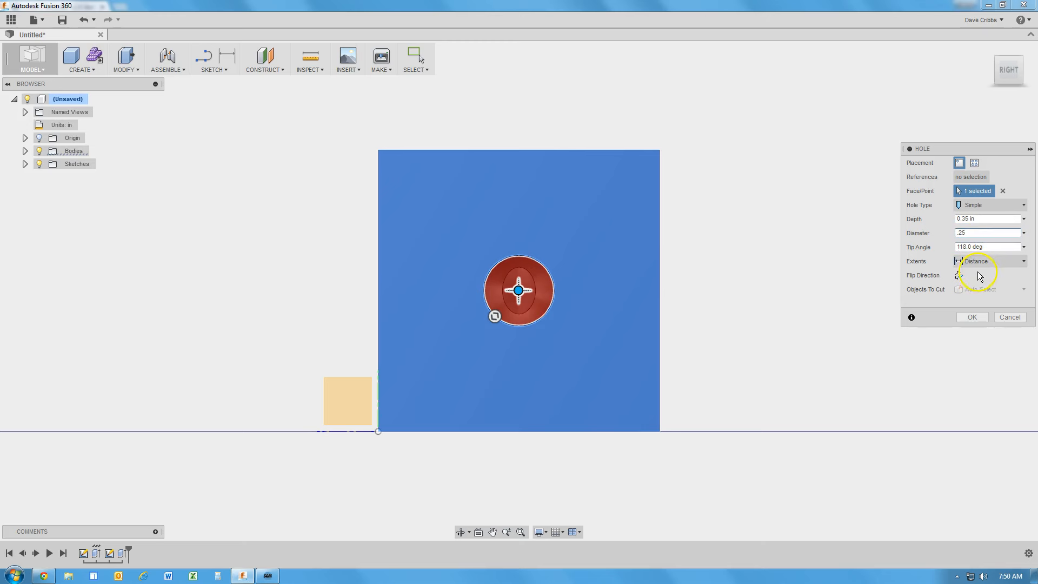
left_click(1023, 261)
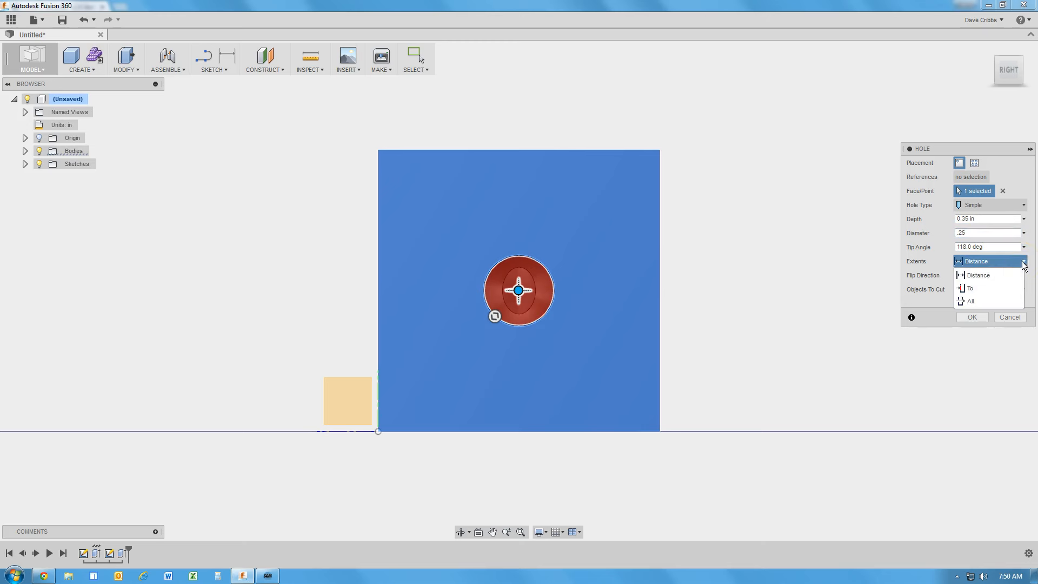
left_click(988, 299)
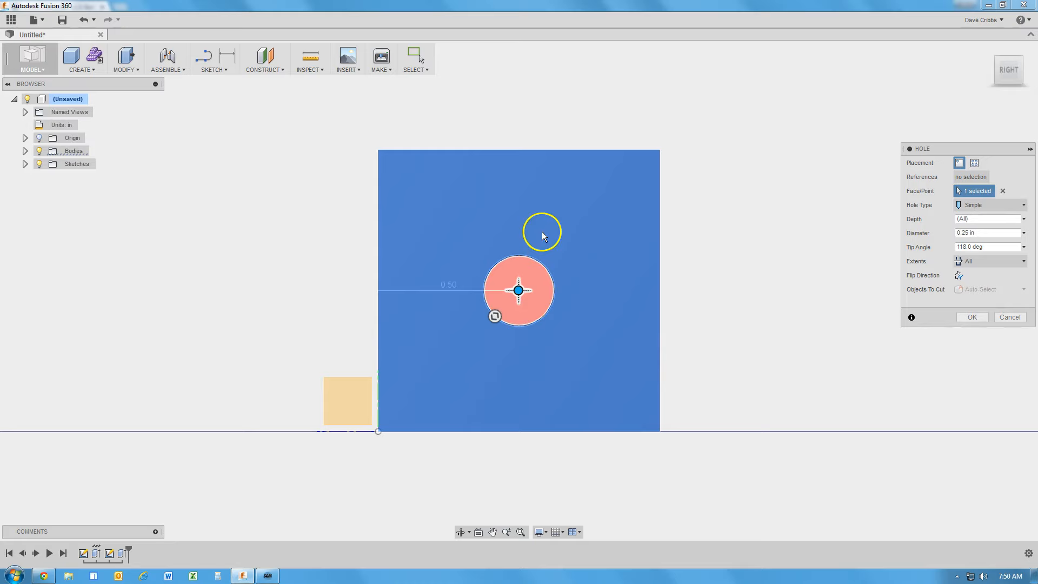
left_click(988, 52)
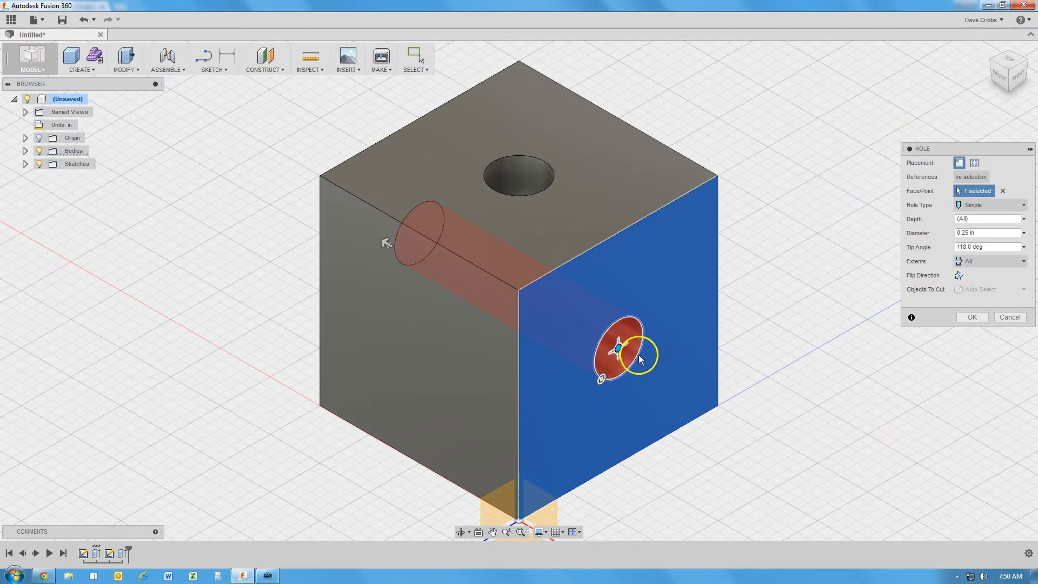
left_click(973, 317)
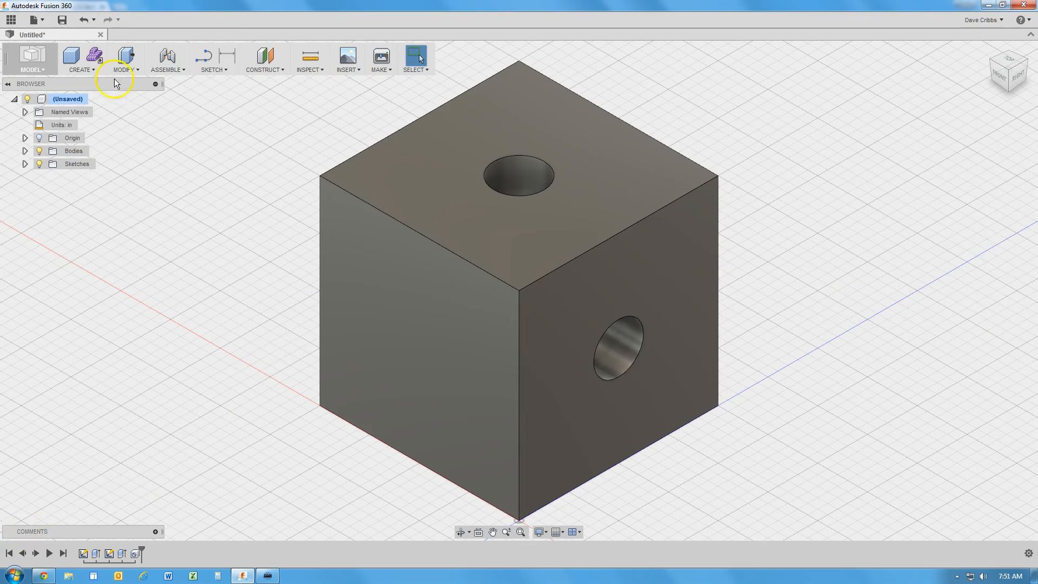
Create a simple 0.25 in diameter hole with All extents at the center of the cube's front face
left_click(94, 71)
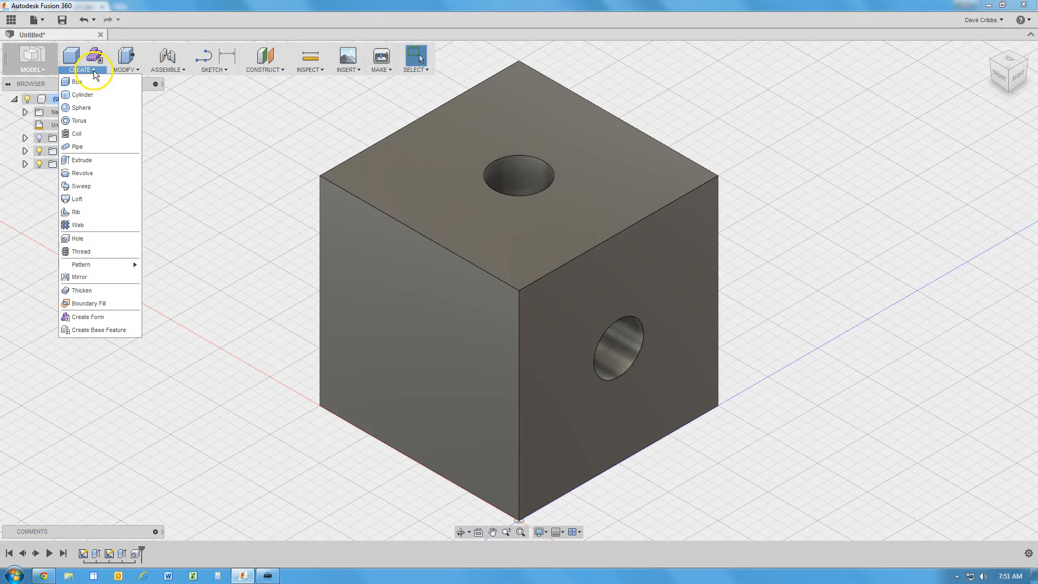
left_click(85, 241)
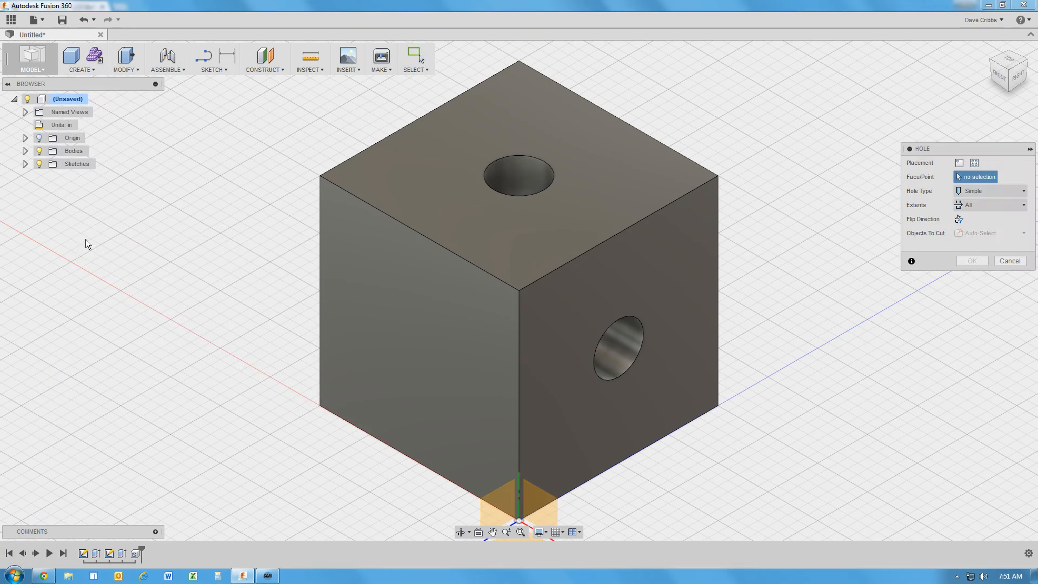
left_click(395, 329)
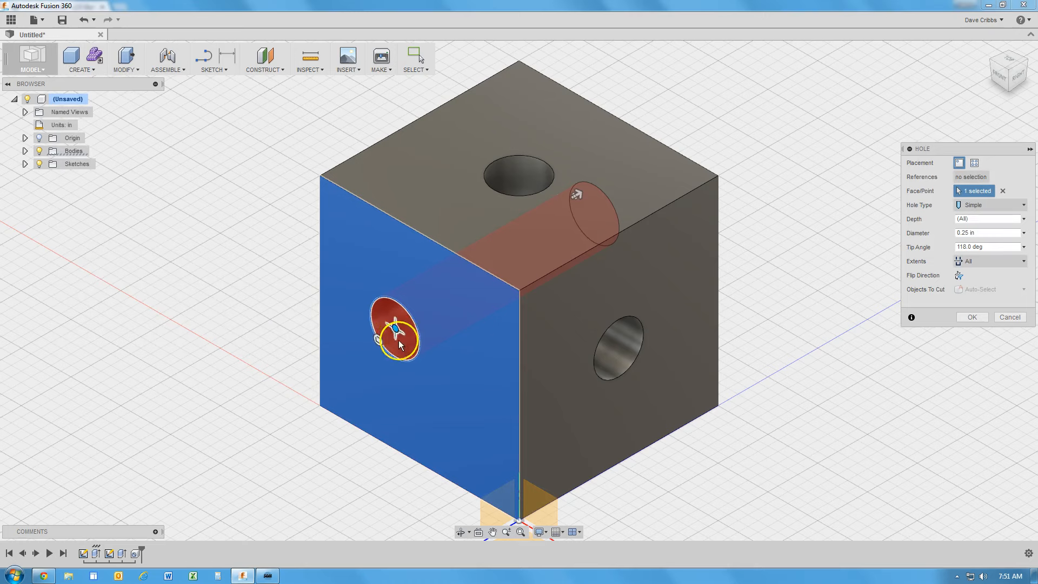
left_click(1000, 80)
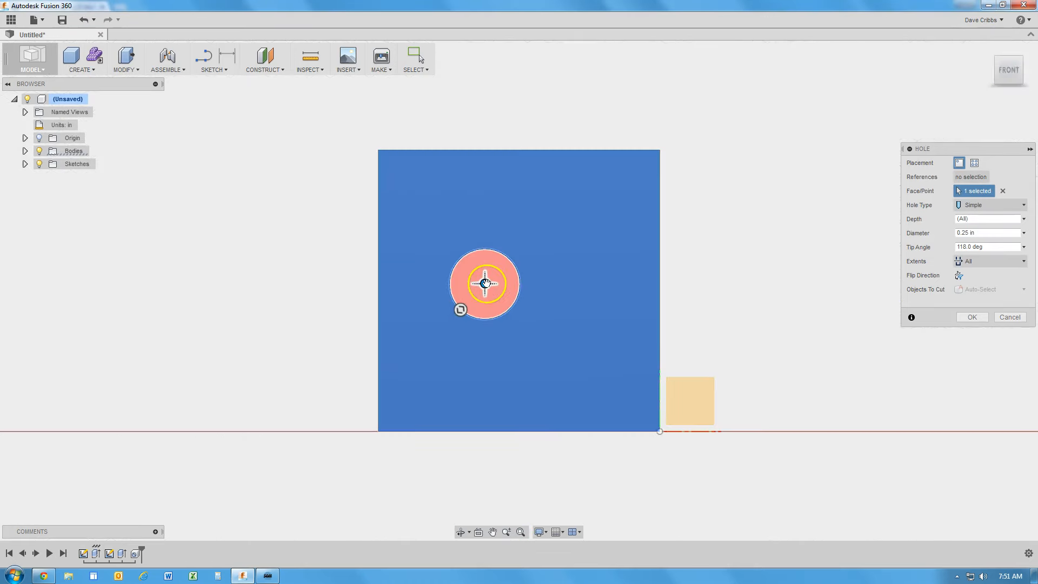
left_click_drag(484, 281, 518, 290)
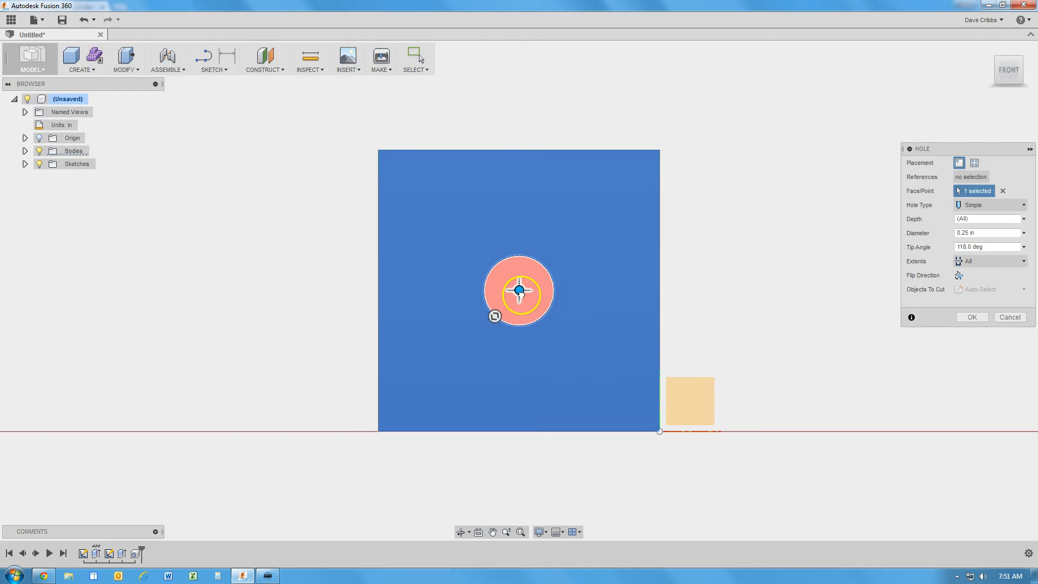
left_click(971, 233)
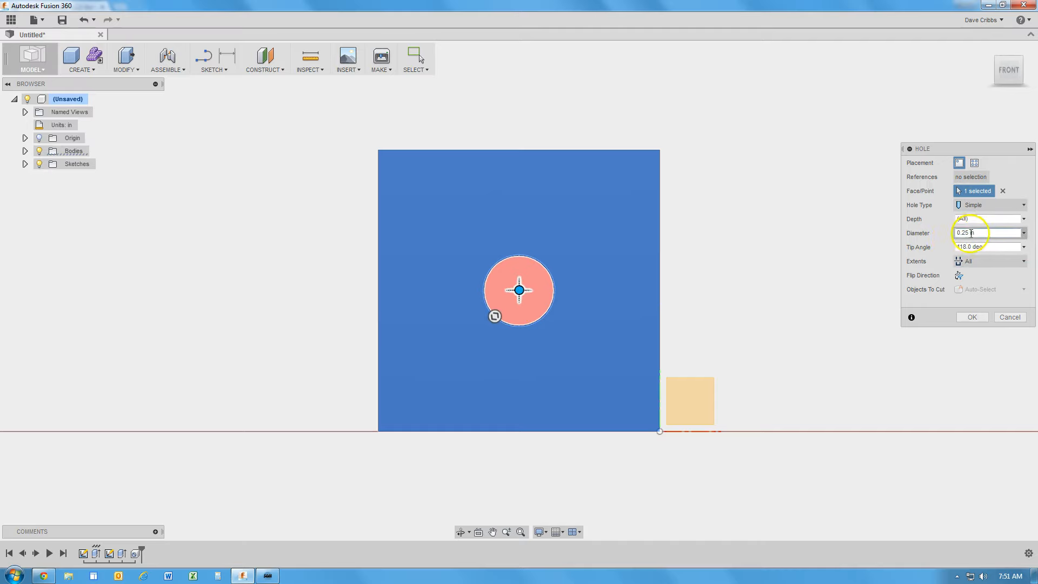
left_click(986, 50)
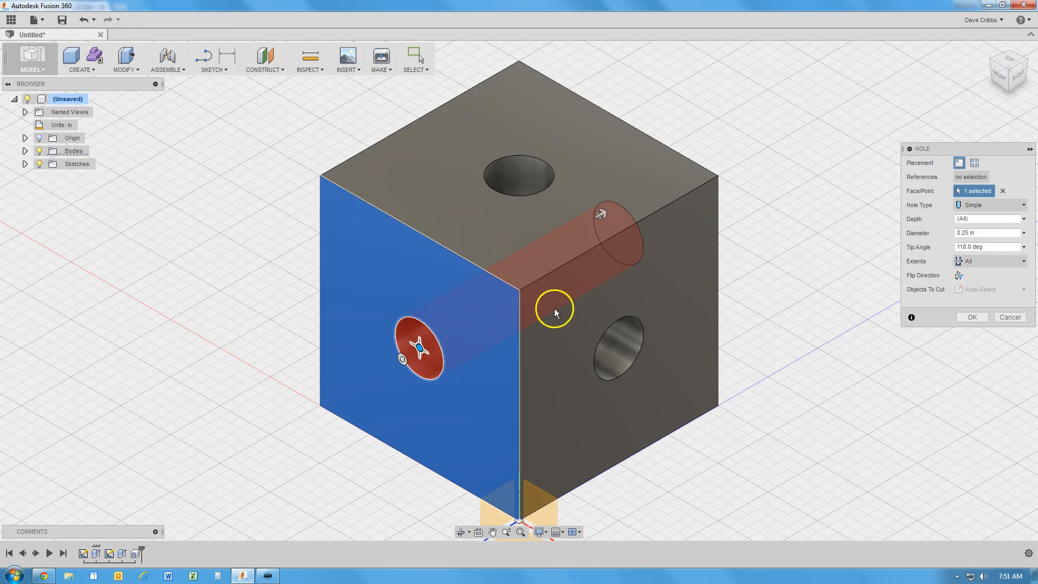
left_click(969, 317)
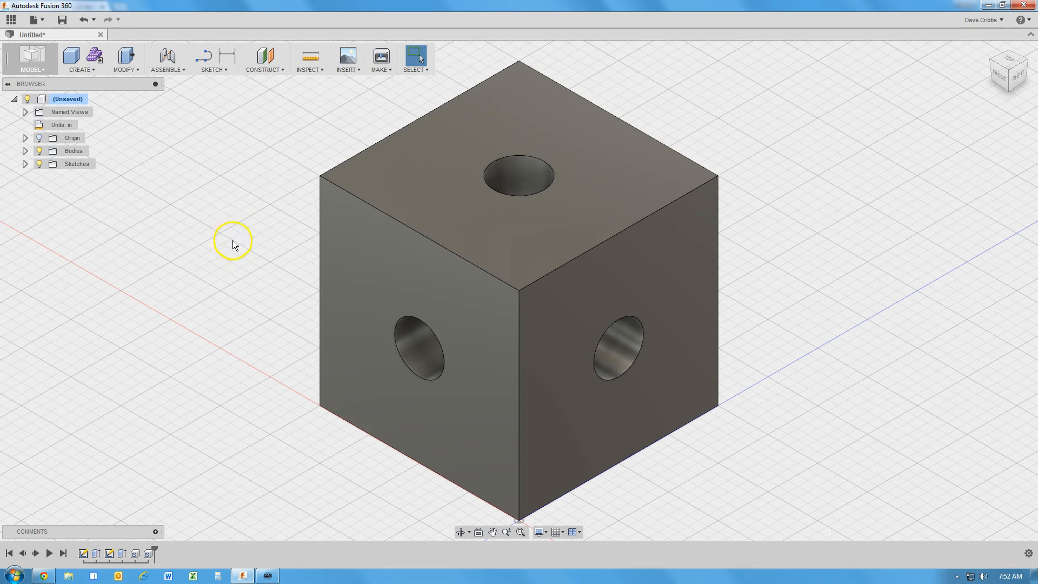
Select the cube's four upper edges, the vertical front-right edge, and the lower front and right edges for a Fillet
left_click(134, 68)
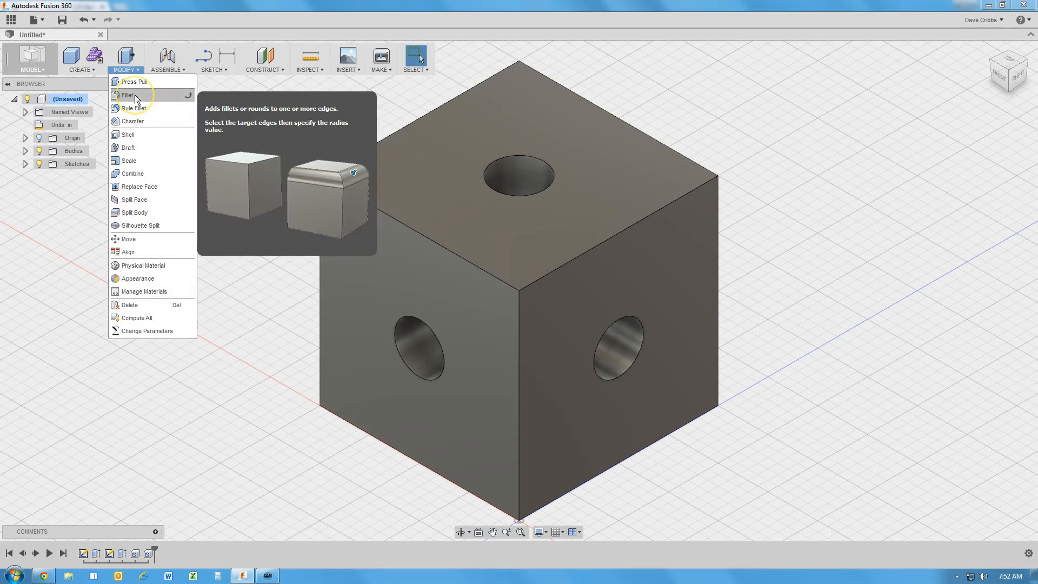
left_click(135, 95)
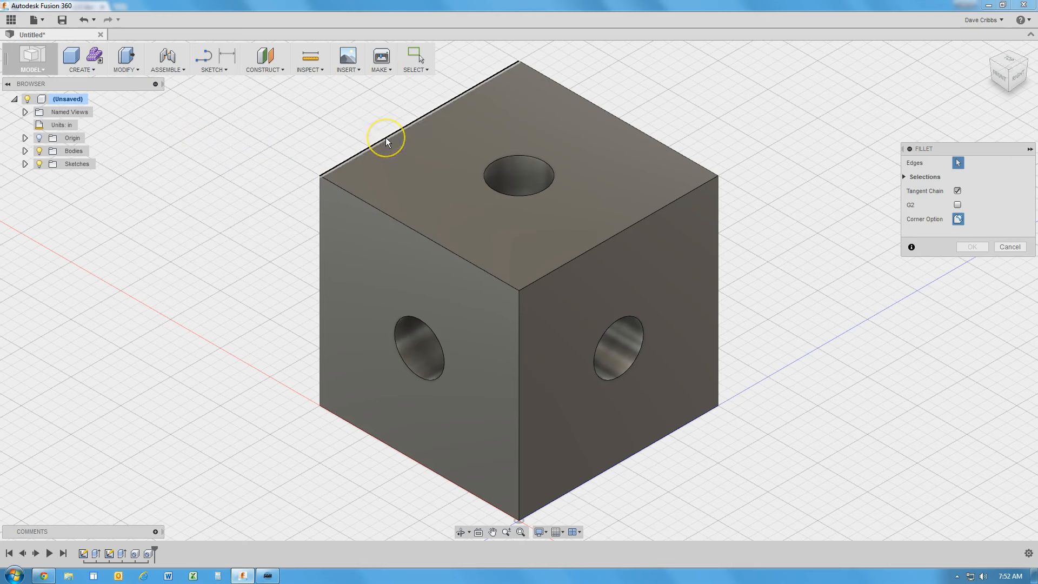
left_click(386, 139)
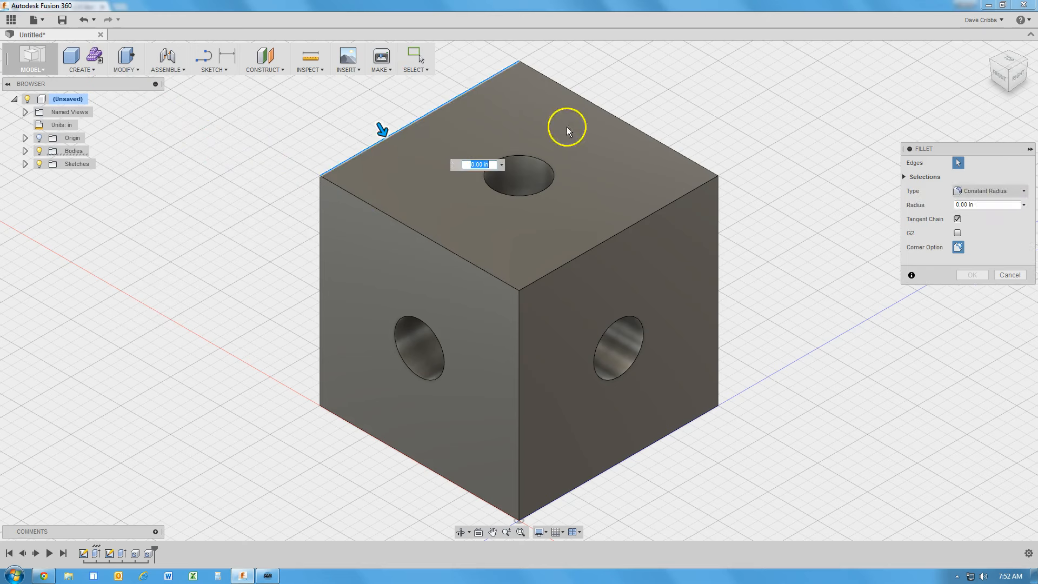
left_click(610, 114)
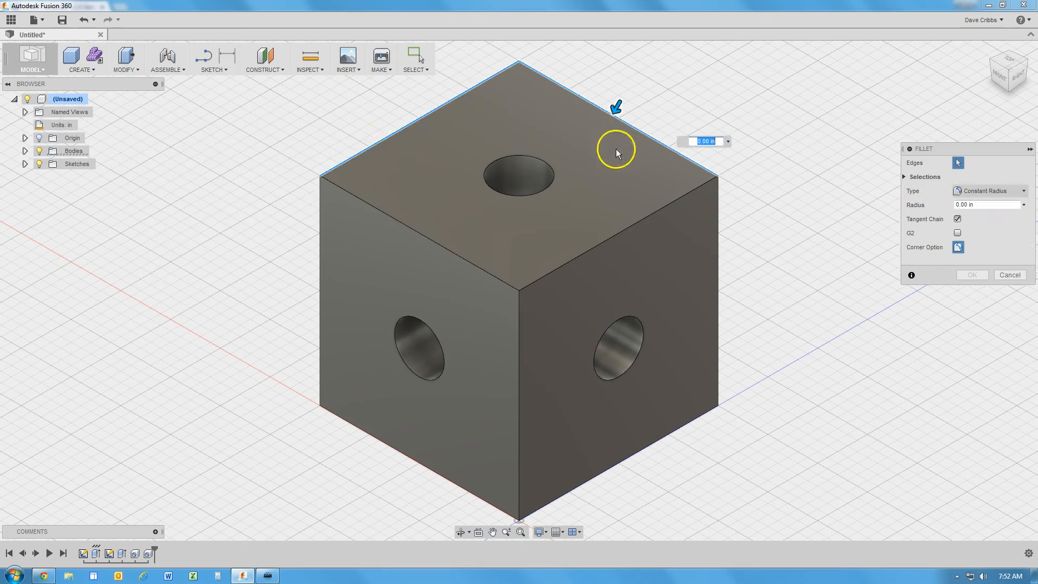
left_click(639, 221)
left_click(476, 269)
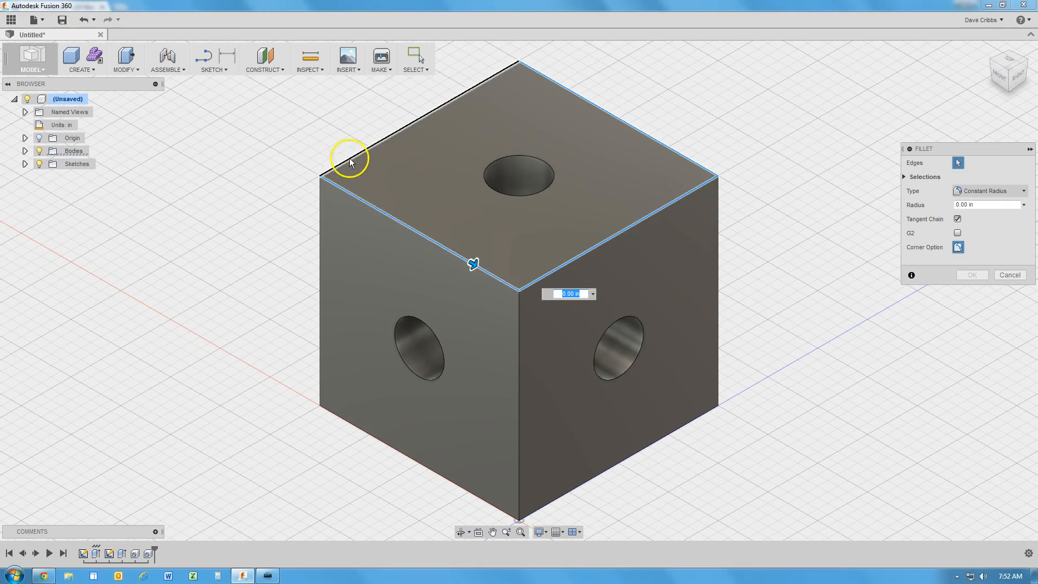
left_click(518, 351)
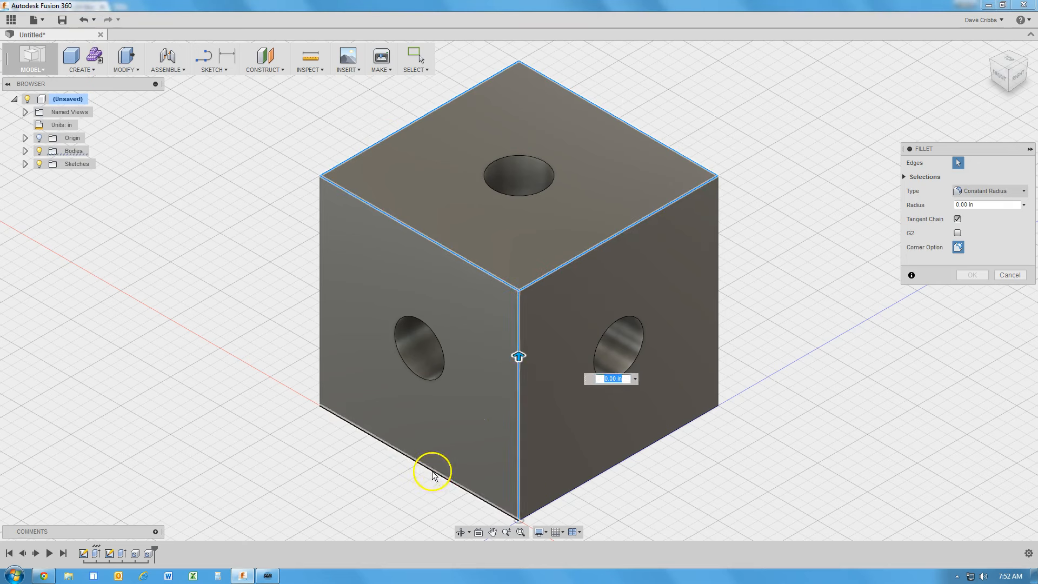
left_click(431, 470)
left_click(591, 475)
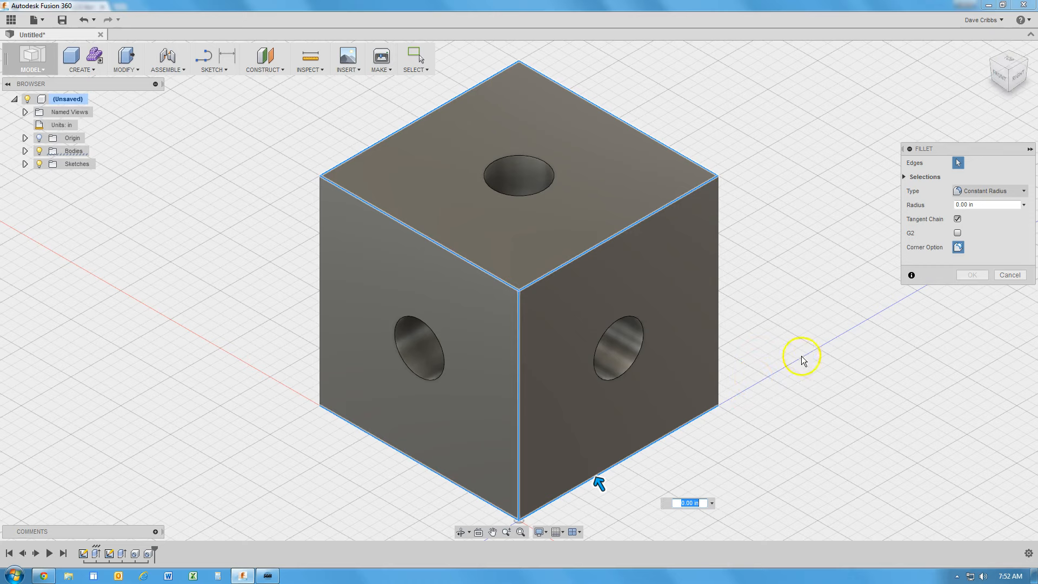
Add the cube's two remaining lower edges and the vertical back-left edge to the Fillet selection
middle_click_drag(776, 402, 767, 245, "shift")
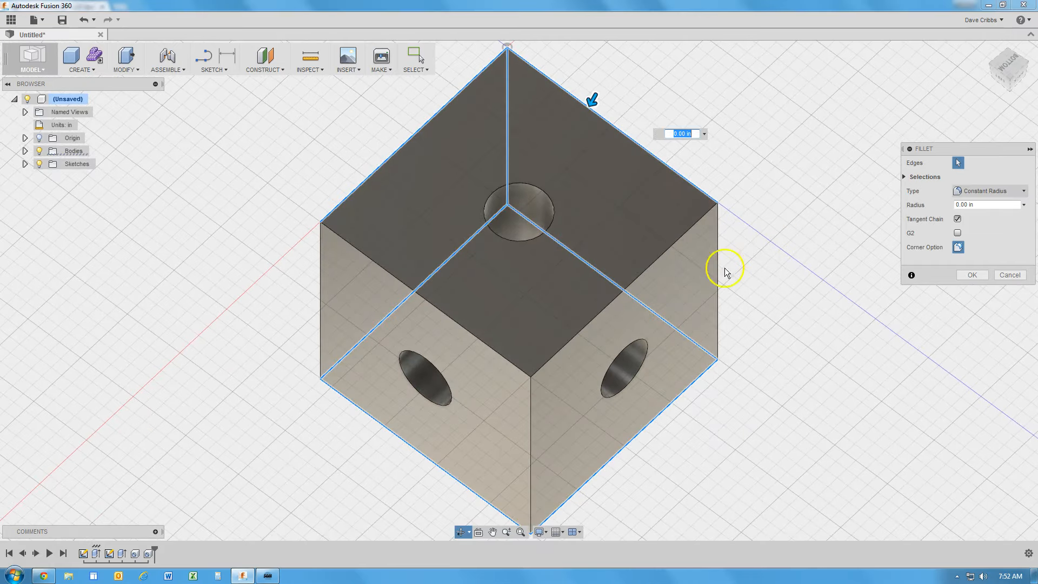
left_click(599, 310)
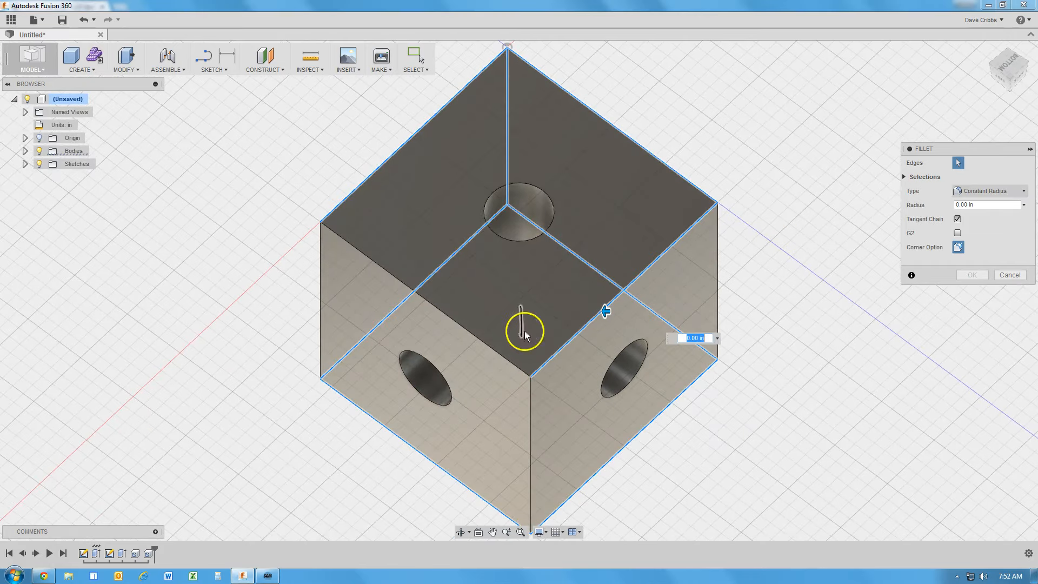
left_click(486, 345)
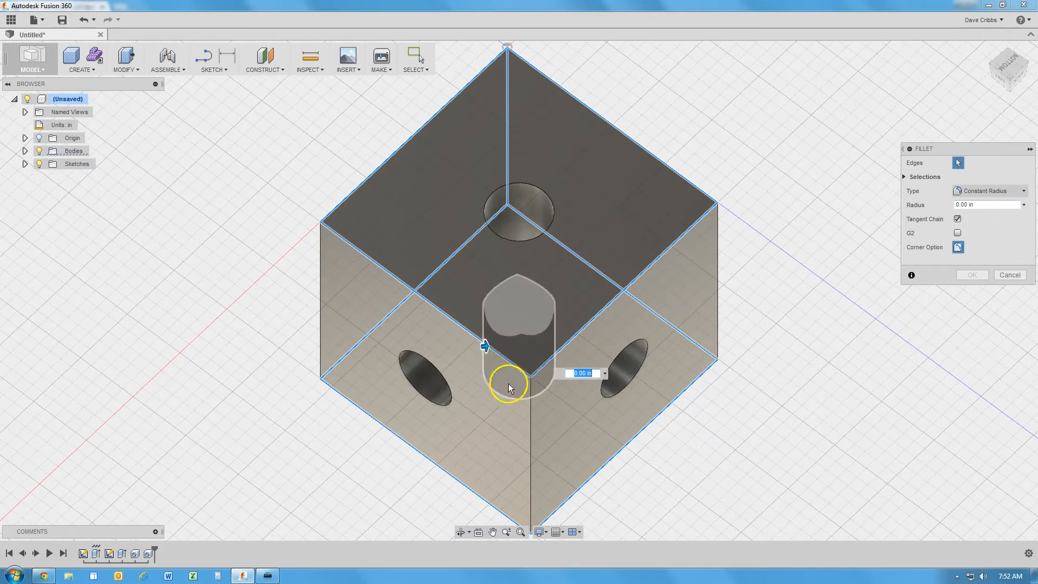
left_click(529, 421)
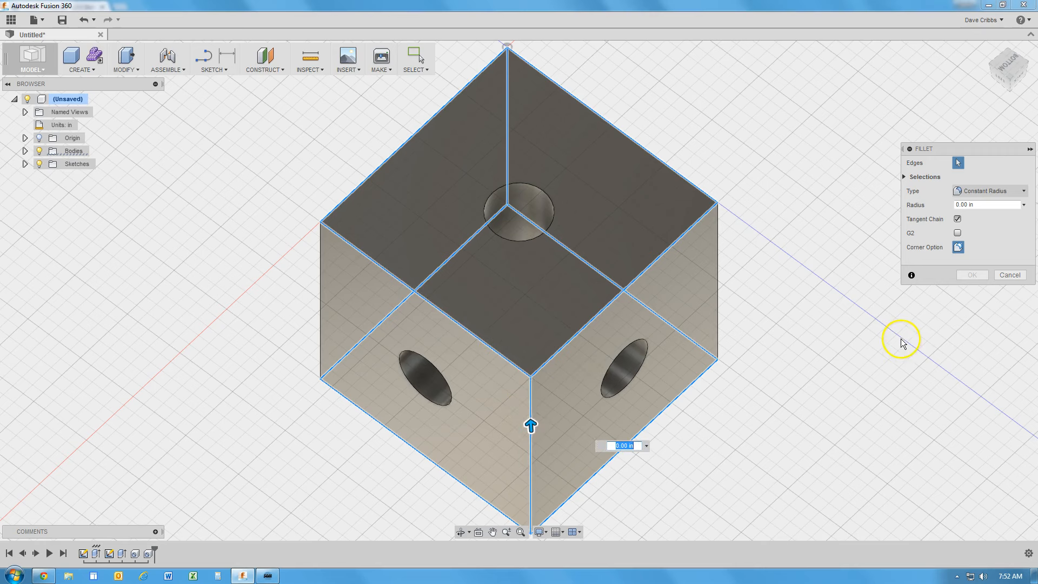
Try constant fillet radii of 0.02 in and 0.05 in on the selected cube edges
left_click(962, 204)
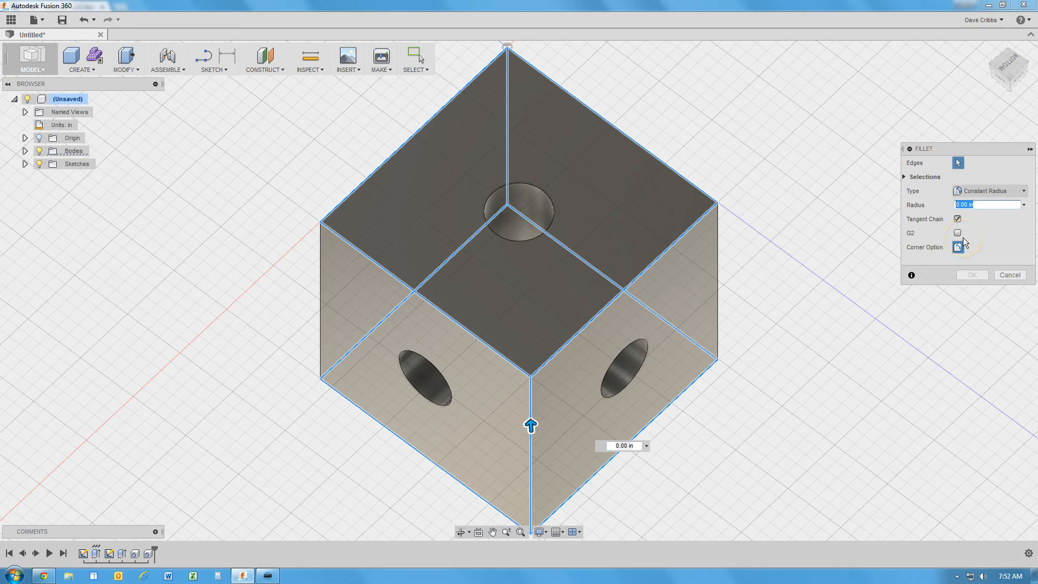
type(".02")
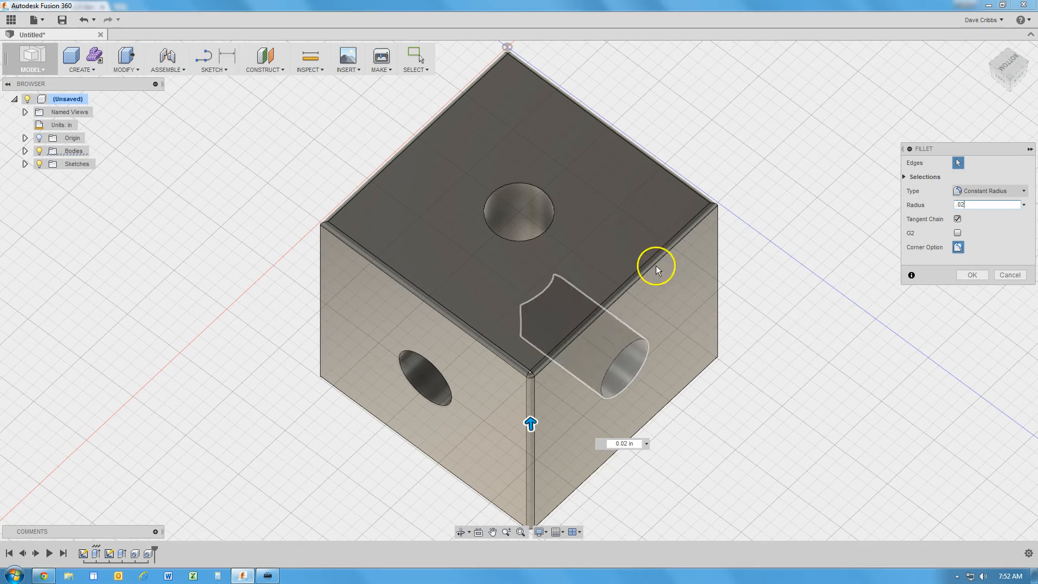
left_click(988, 51)
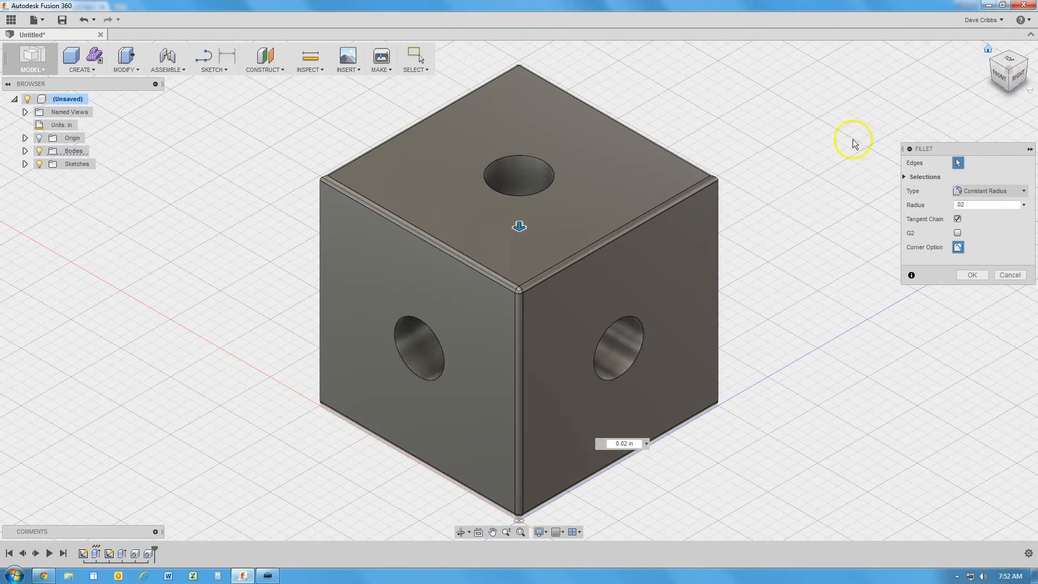
double_click(953, 207)
type(".05")
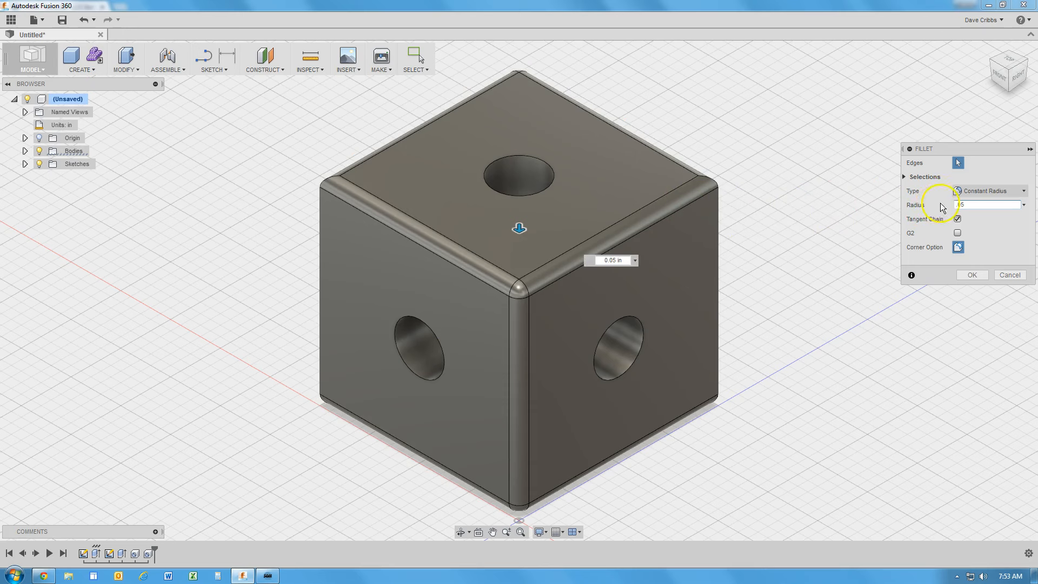
Set the fillet radius to 0.1 in and create the fillet on the selected cube edges
left_click_drag(978, 206, 941, 209)
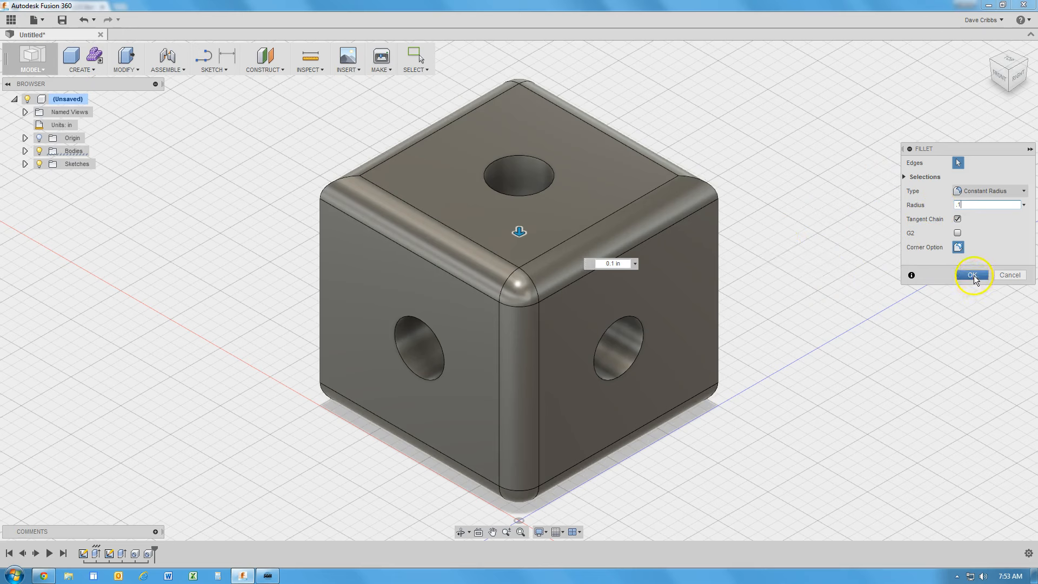
left_click(973, 275)
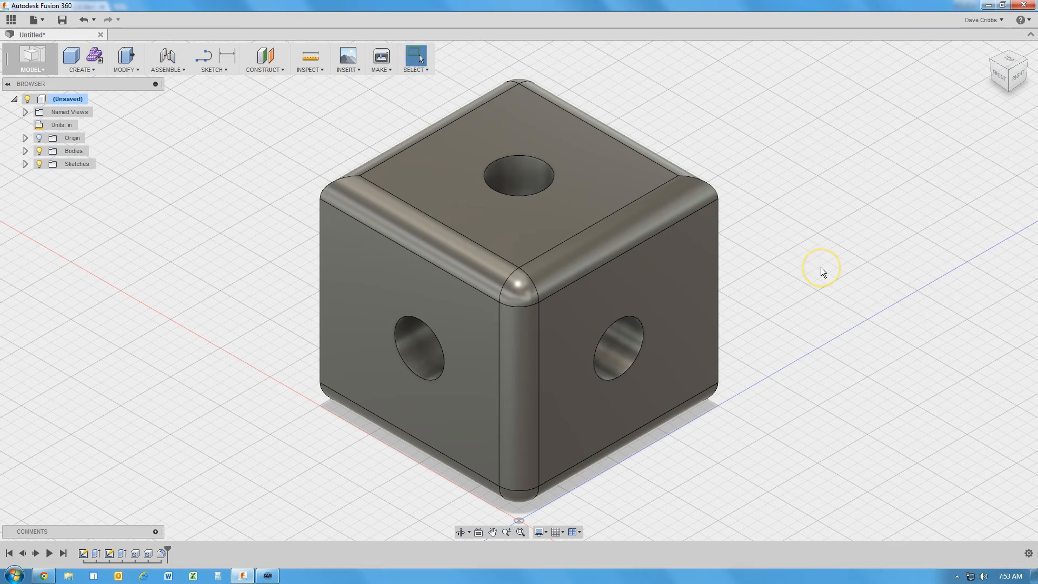
Start a Chamfer and select the hole rims on the cube's top, right and front faces
middle_click_drag(820, 267, 841, 225)
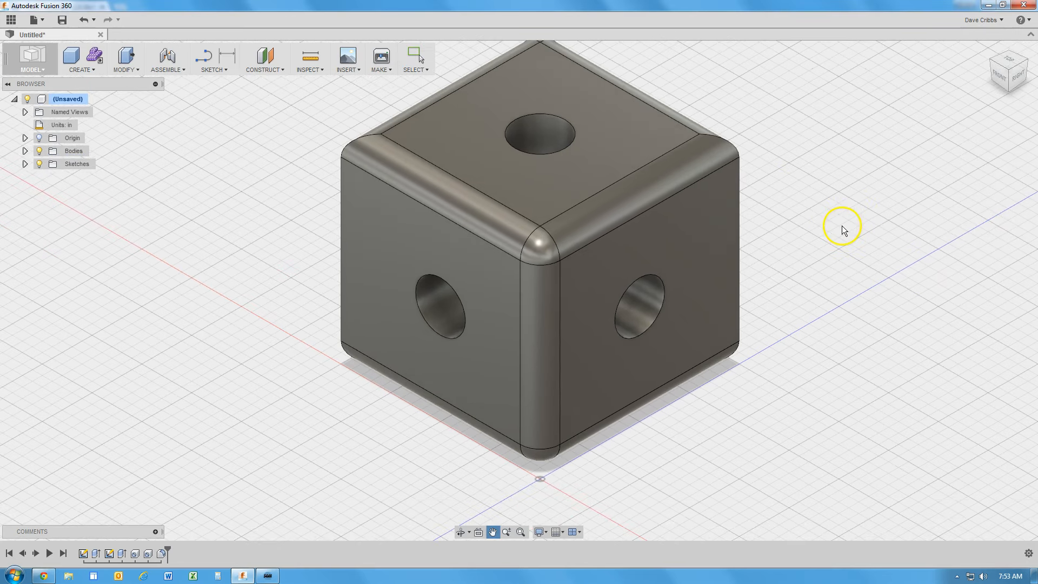
middle_click_drag(837, 213, 779, 250)
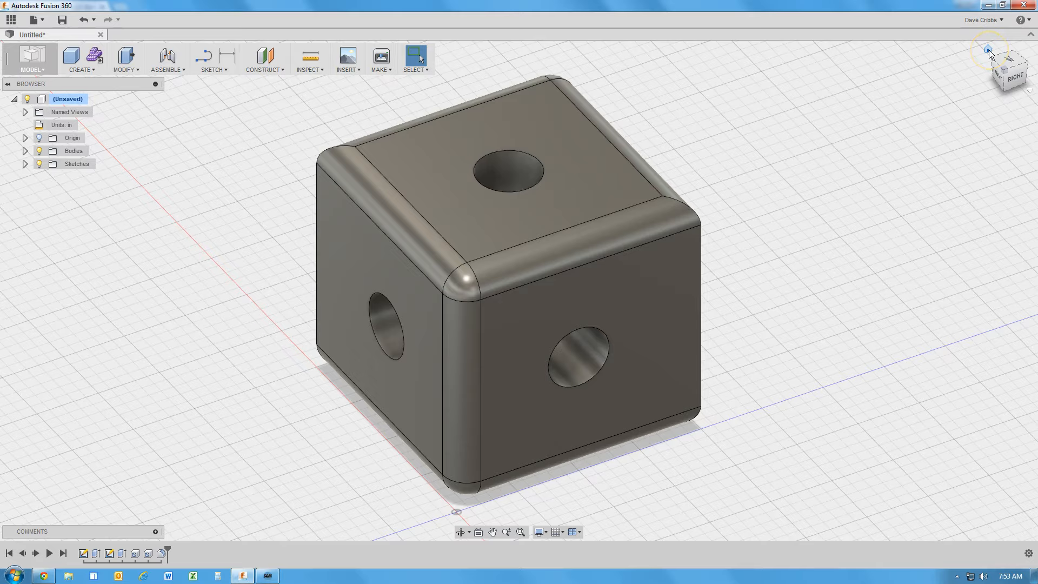
left_click(988, 50)
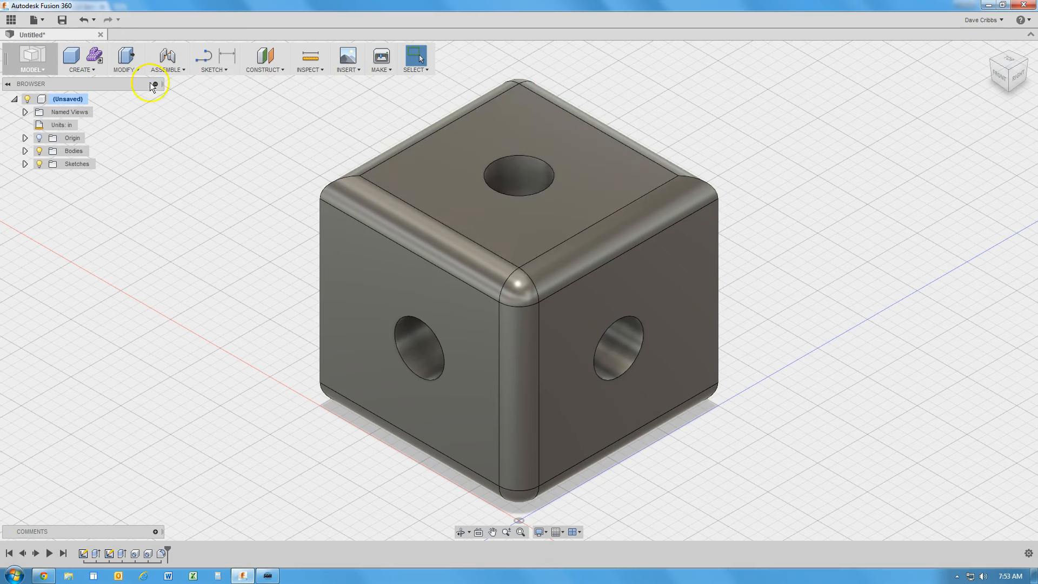
left_click(135, 69)
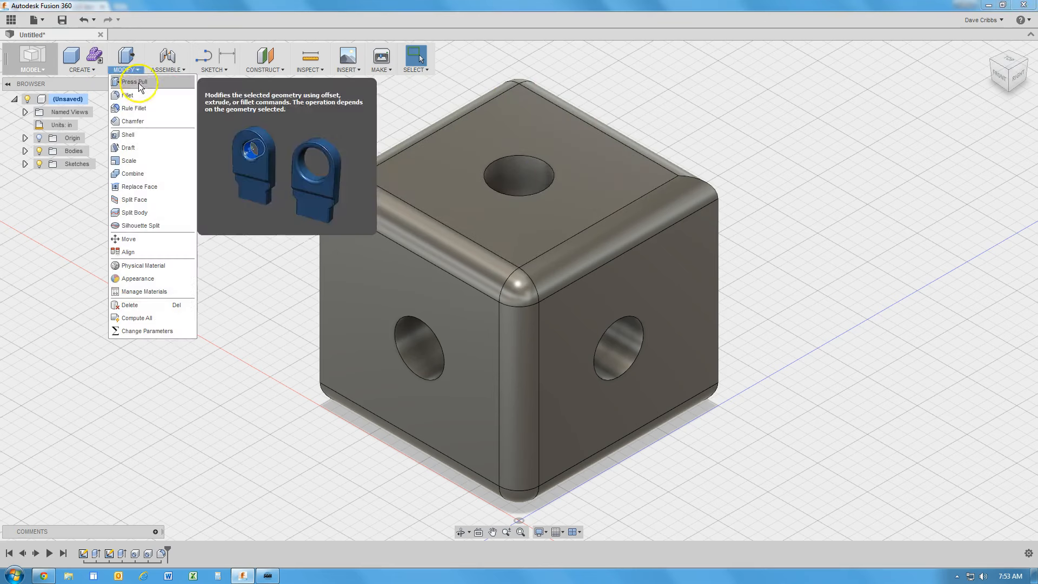
left_click(147, 121)
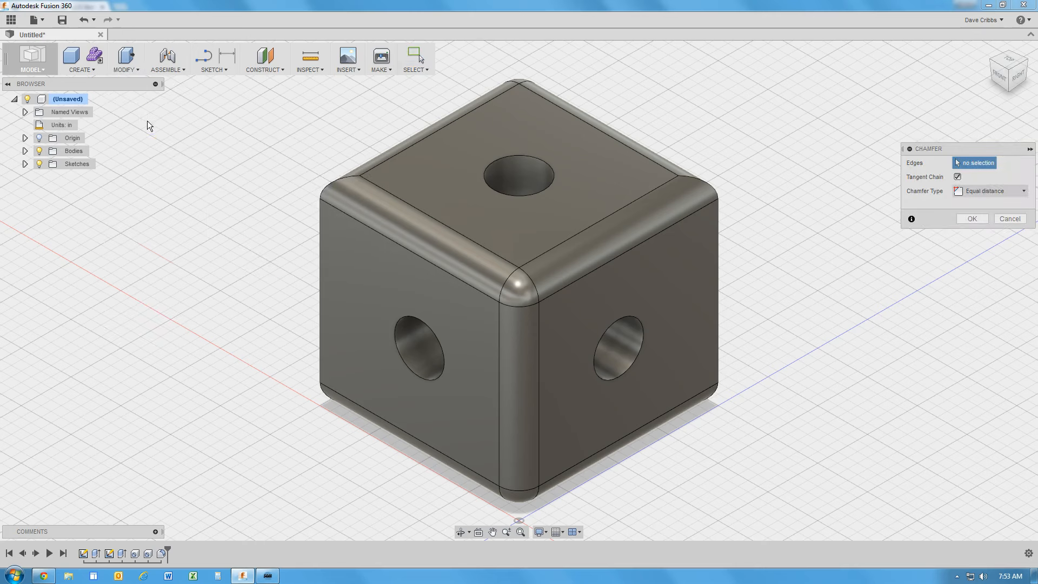
left_click(547, 164)
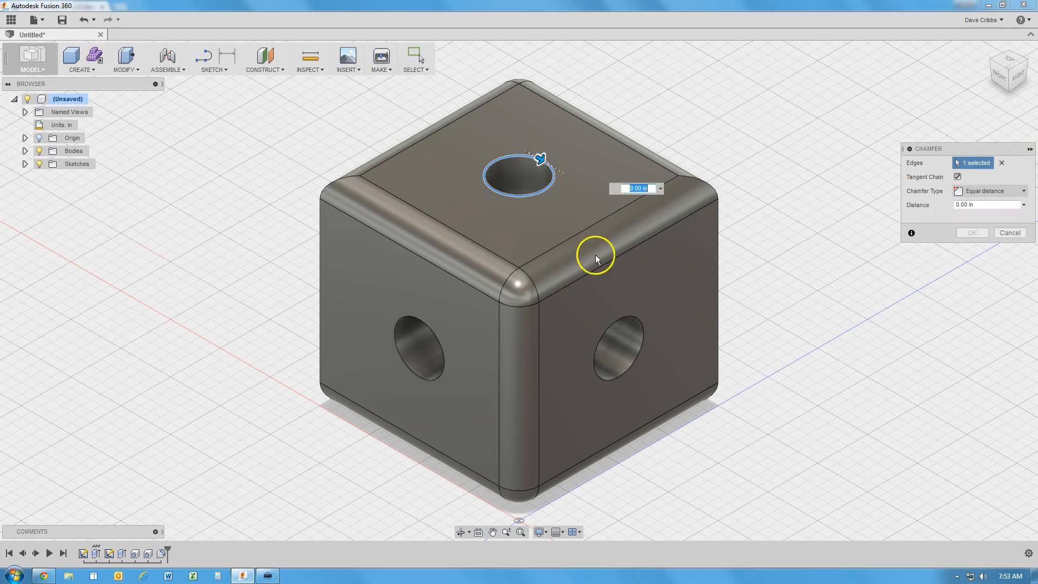
left_click(631, 315)
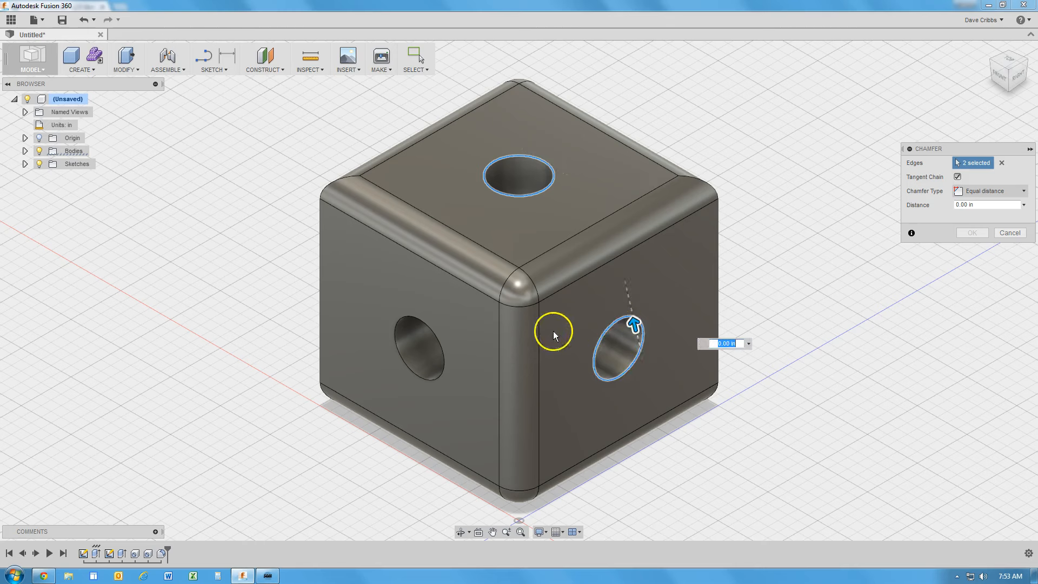
left_click(441, 355)
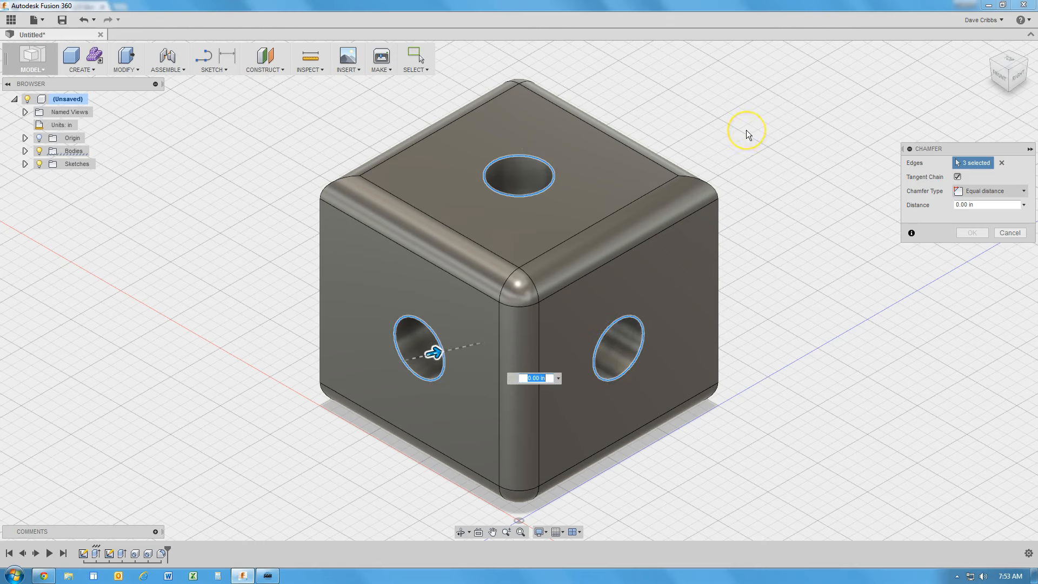
Add the hole rims on the cube's left, back and bottom faces to the Chamfer selection
middle_click_drag(740, 126, 750, 287, "shift")
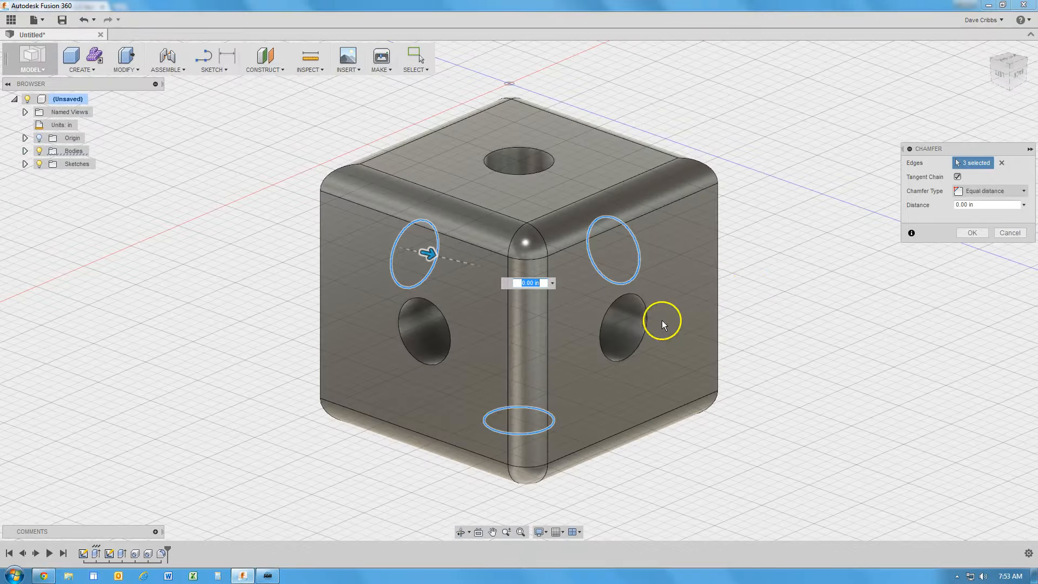
left_click(648, 321)
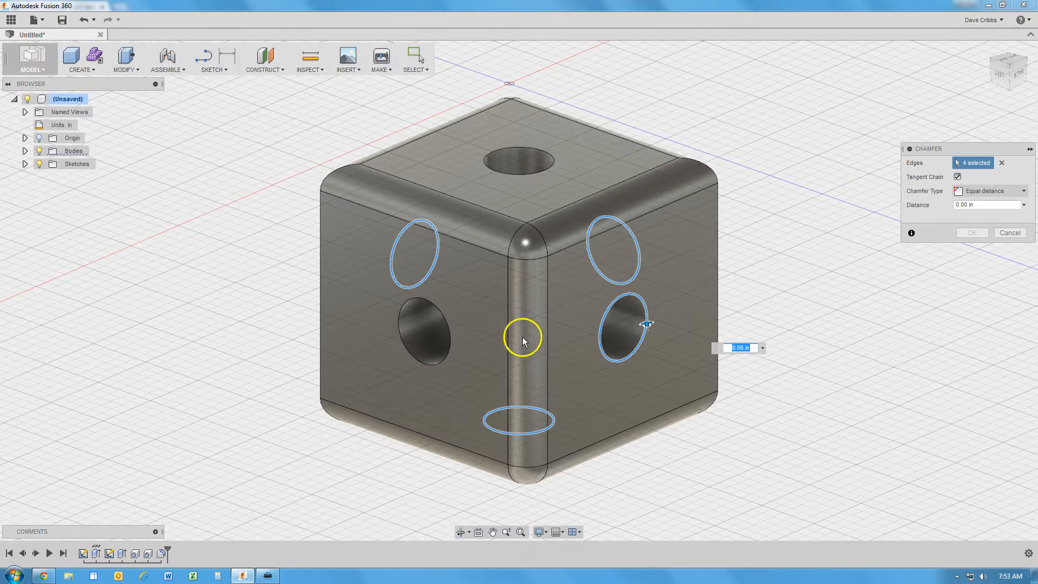
left_click(449, 338)
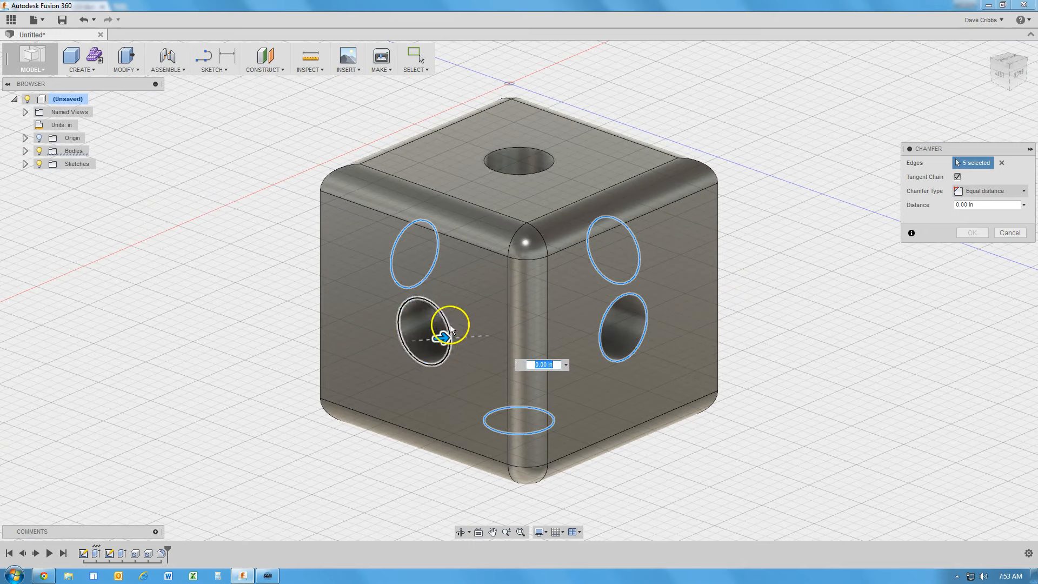
left_click(495, 171)
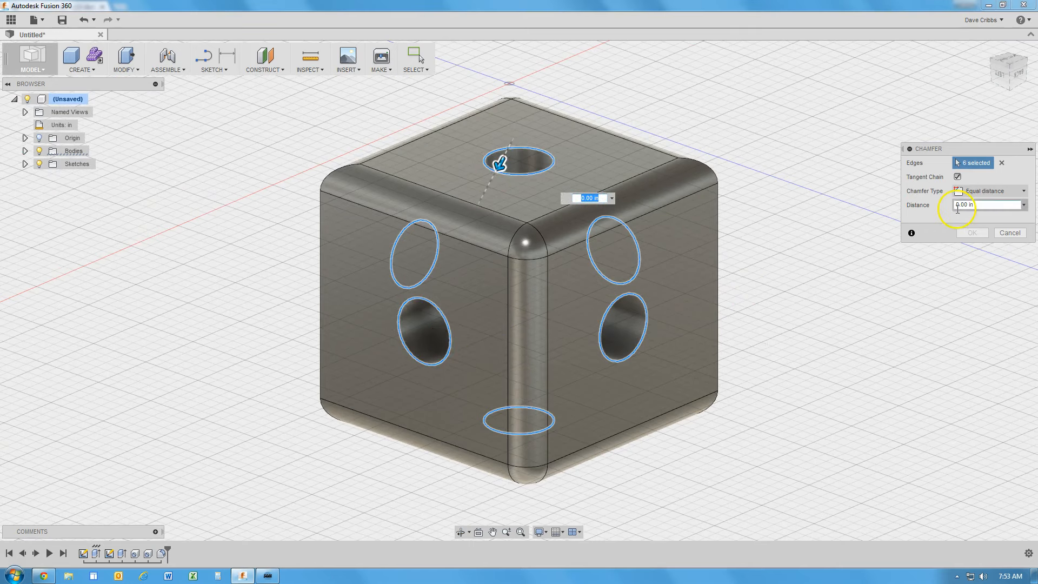
Set the equal-distance chamfer to 0.05 in and create it on the selected hole rims
left_click(989, 54)
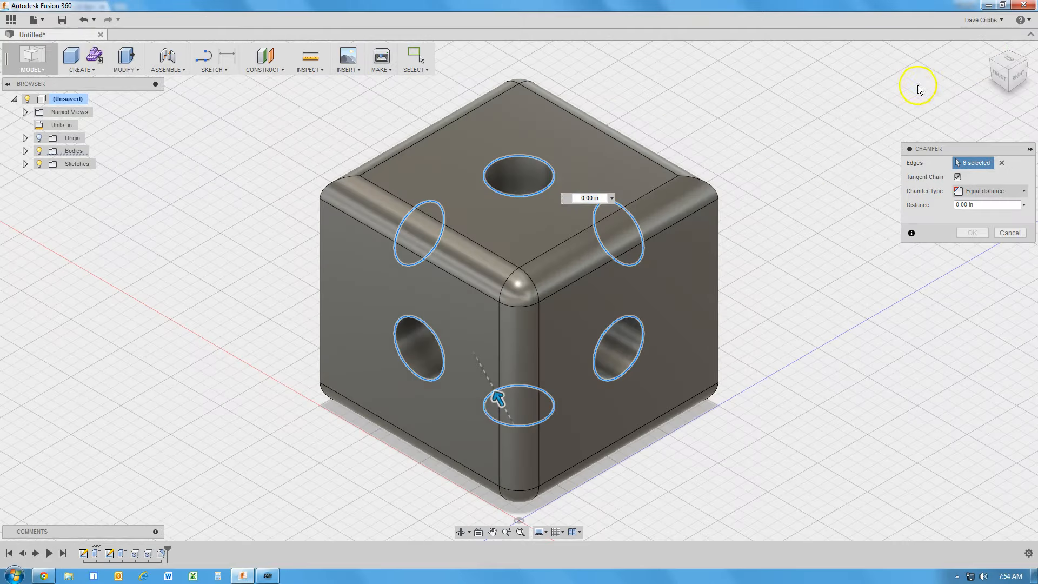
left_click(978, 205)
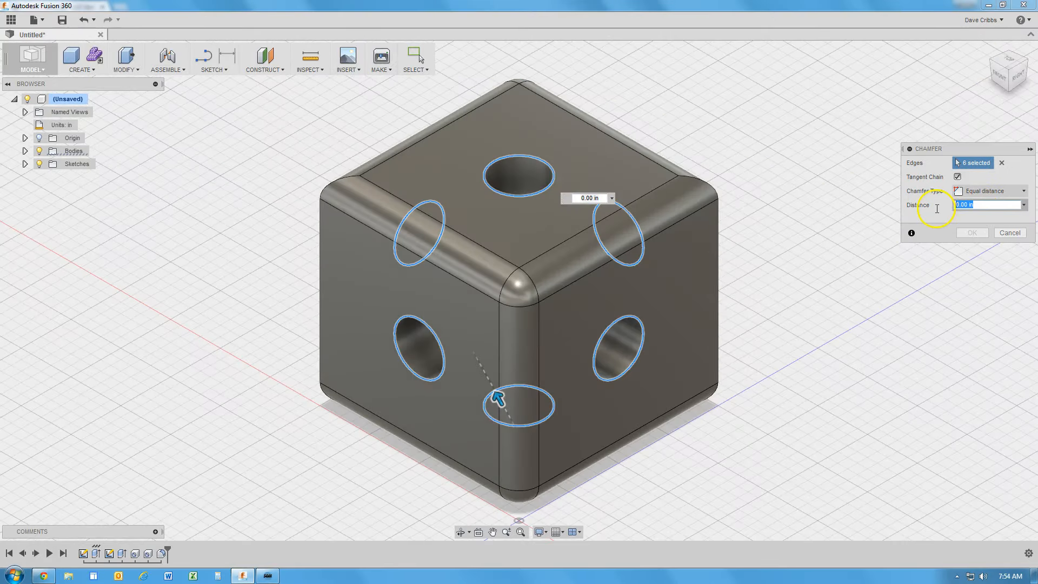
type(".05")
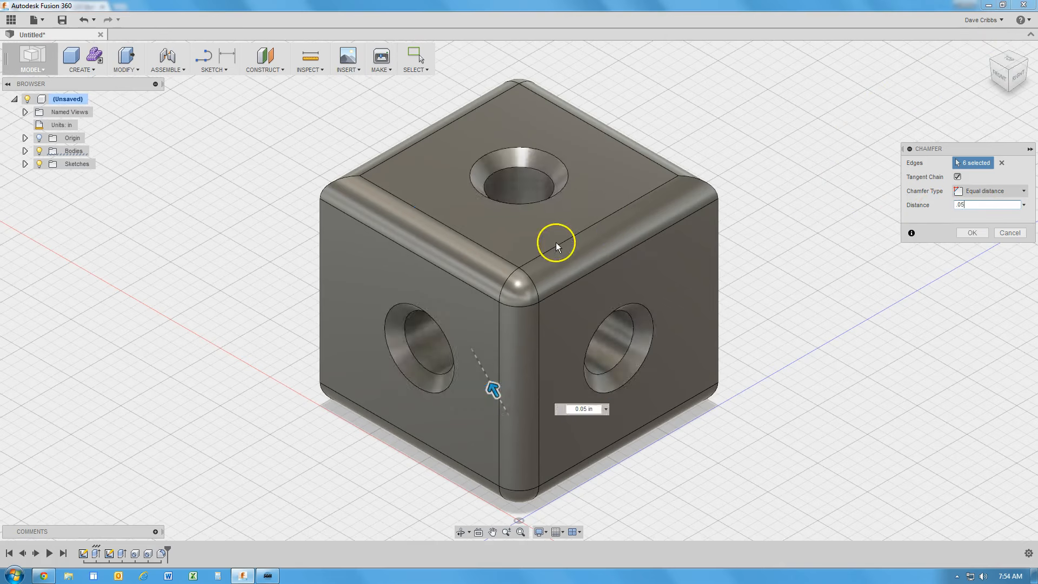
left_click(971, 233)
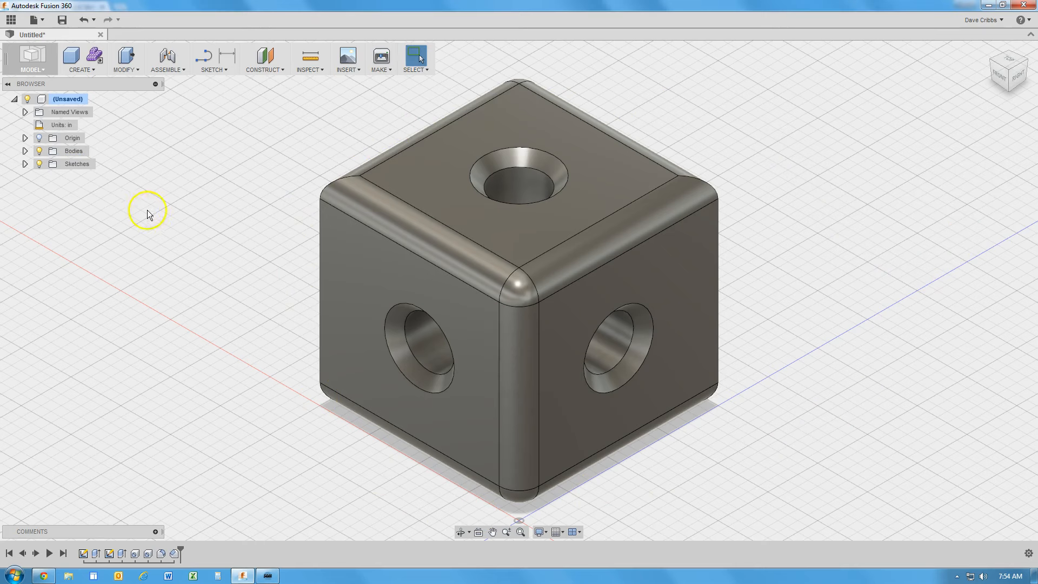
Create a component from the cube's body with Create Components from Bodies
left_click(76, 152)
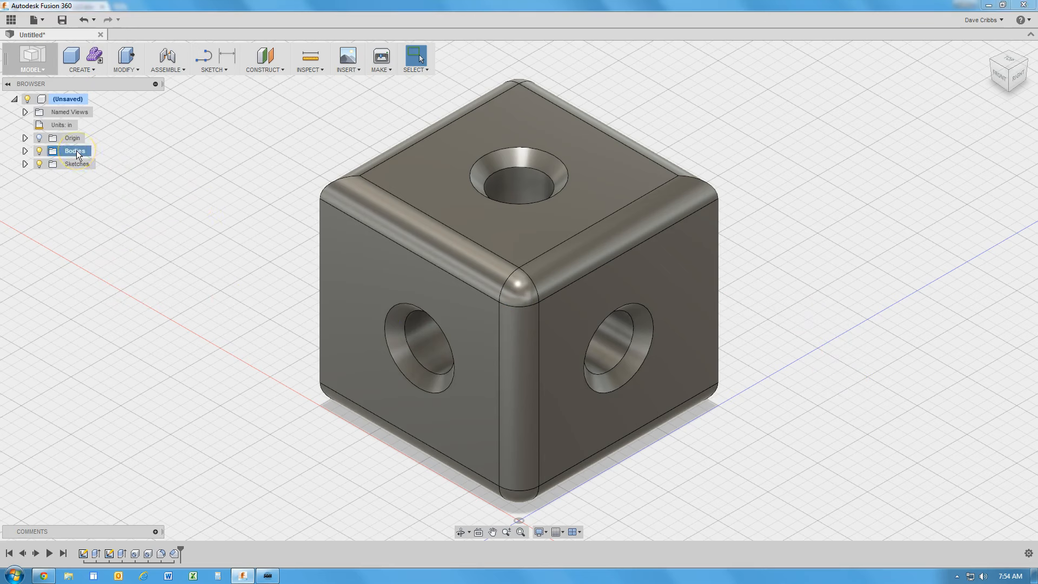
right_click(77, 153)
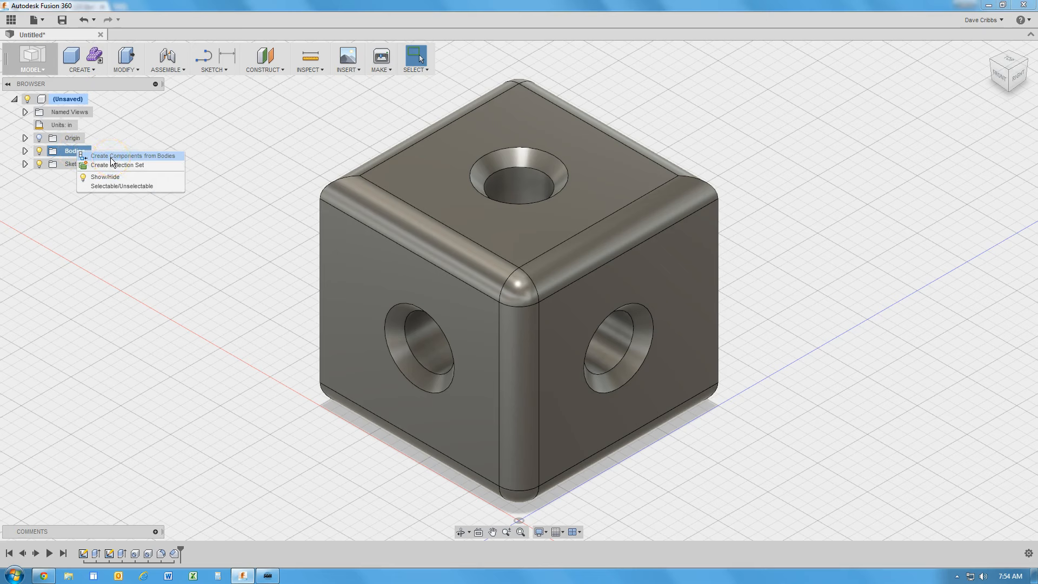
left_click(110, 157)
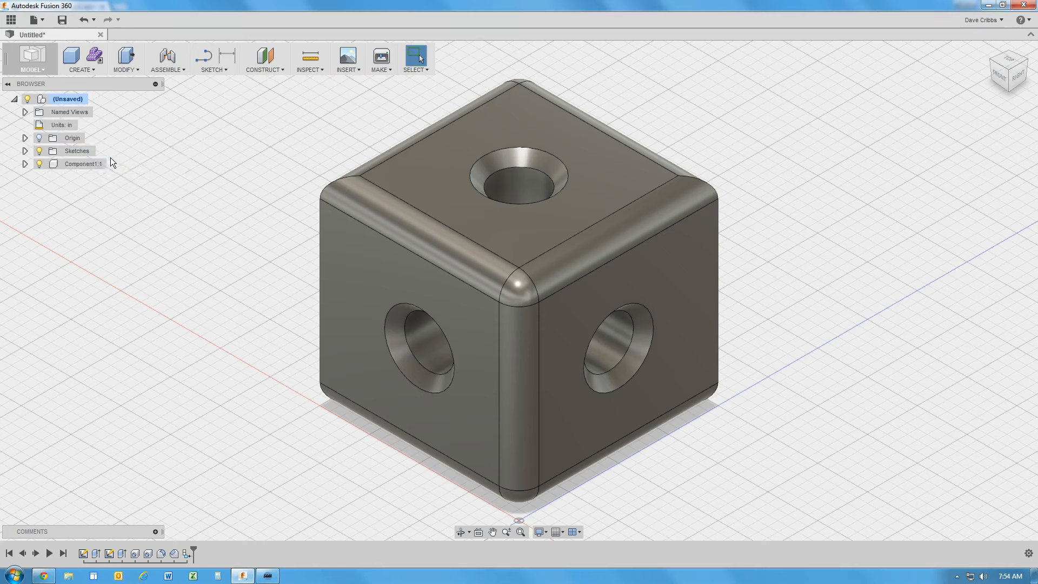
Rename the cube's component to Corner Box and clear the selection
left_click(79, 166)
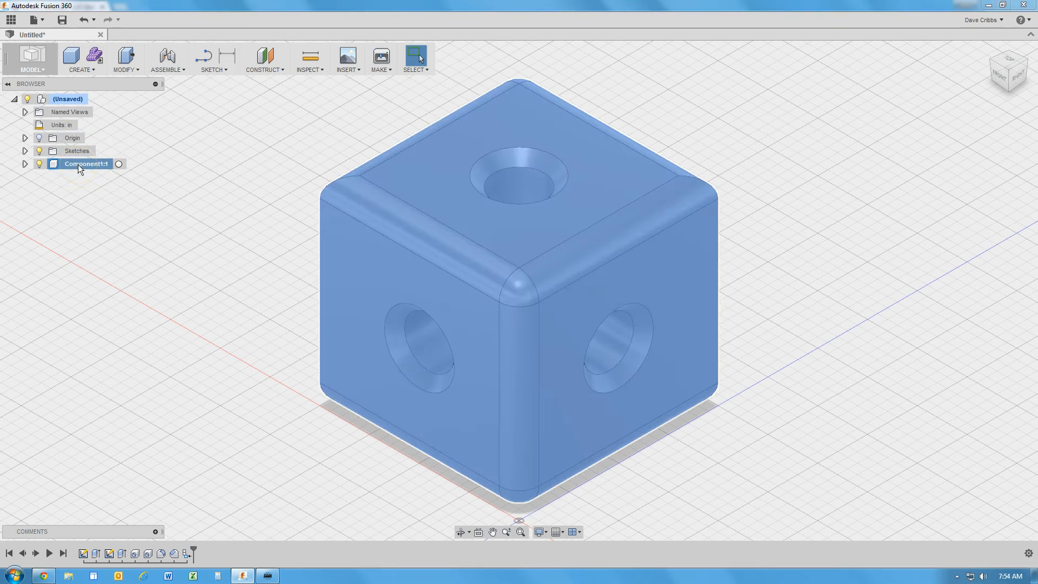
double_click(78, 165)
type("Corner Box")
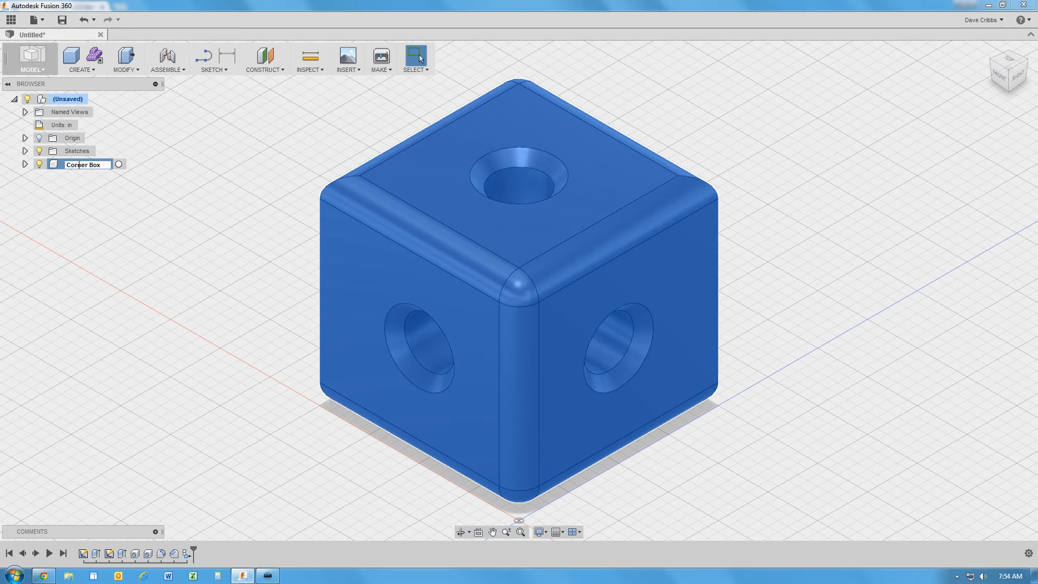
key("Return")
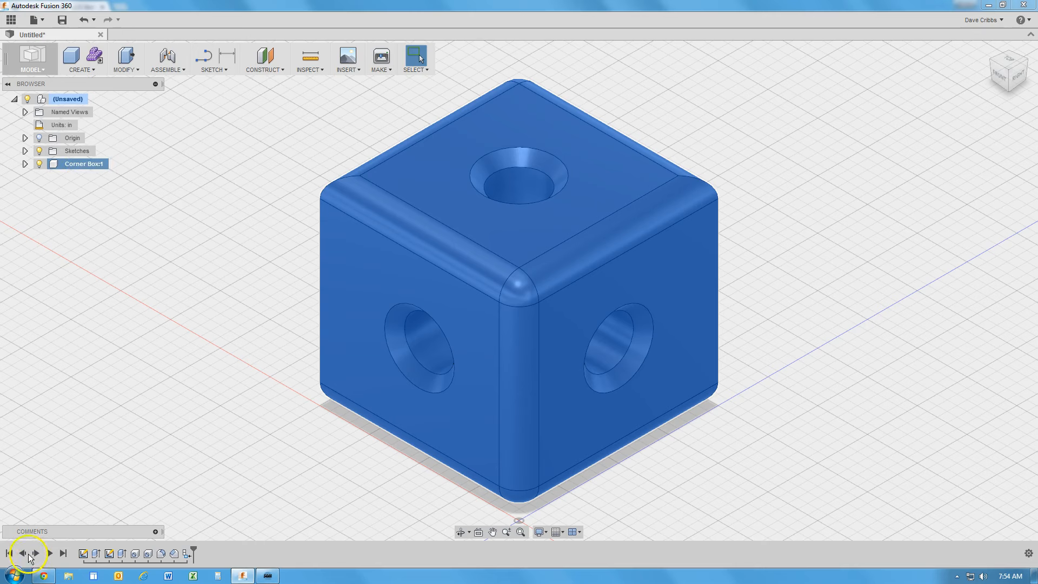
left_click(236, 315)
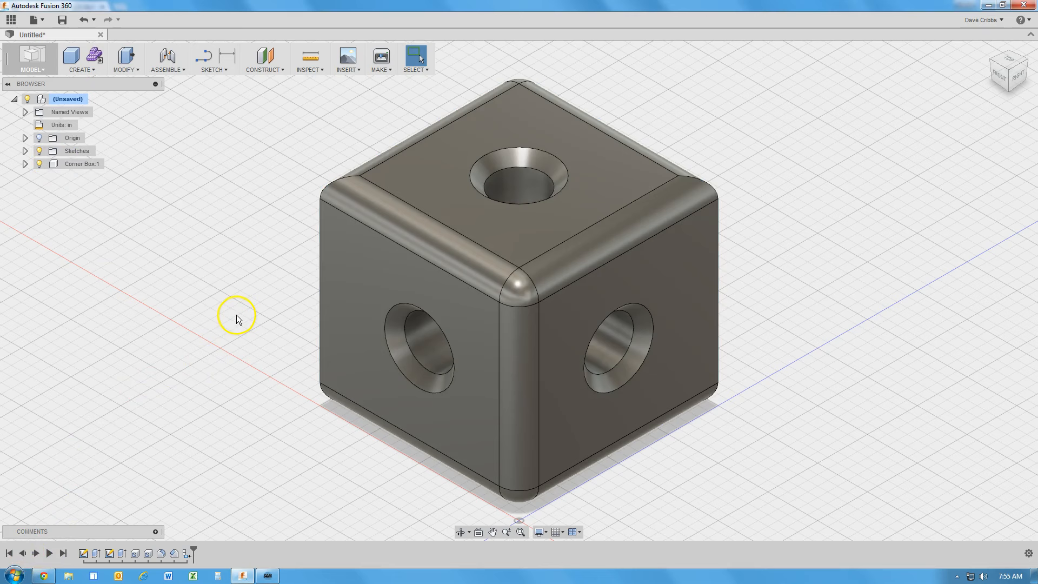